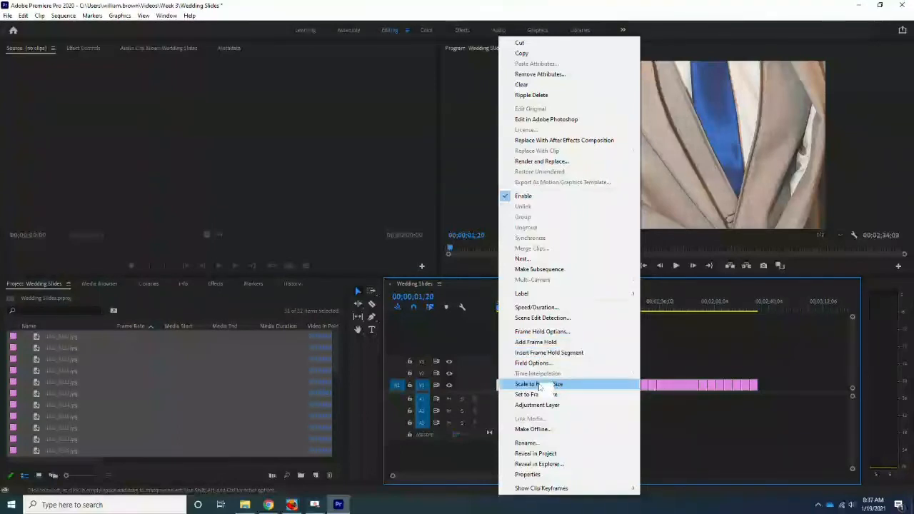
Select all the slide clips on the timeline and apply Scale to Frame Size to them
left_click(540, 386)
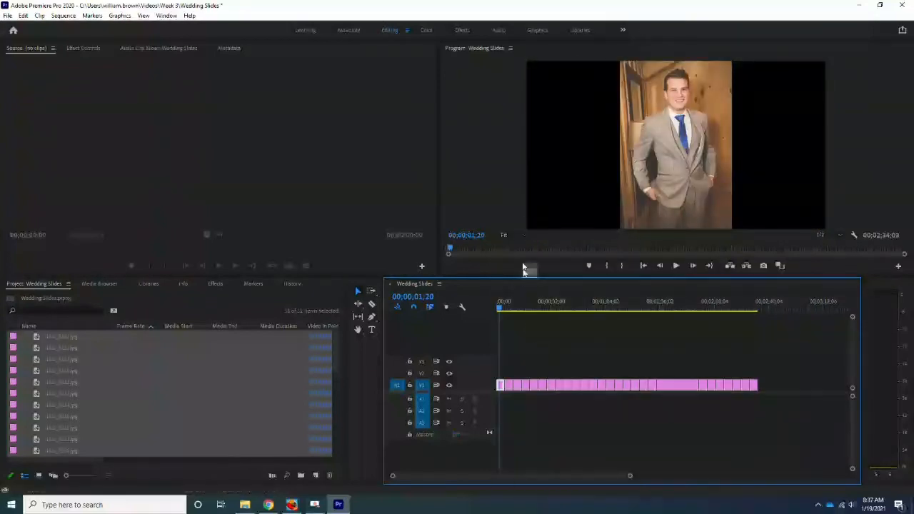
mouse_move(451, 247)
left_mouse_down()
mouse_move(485, 253)
mouse_move(453, 255)
left_mouse_up()
left_click_drag(792, 361, 510, 415)
right_click(509, 385)
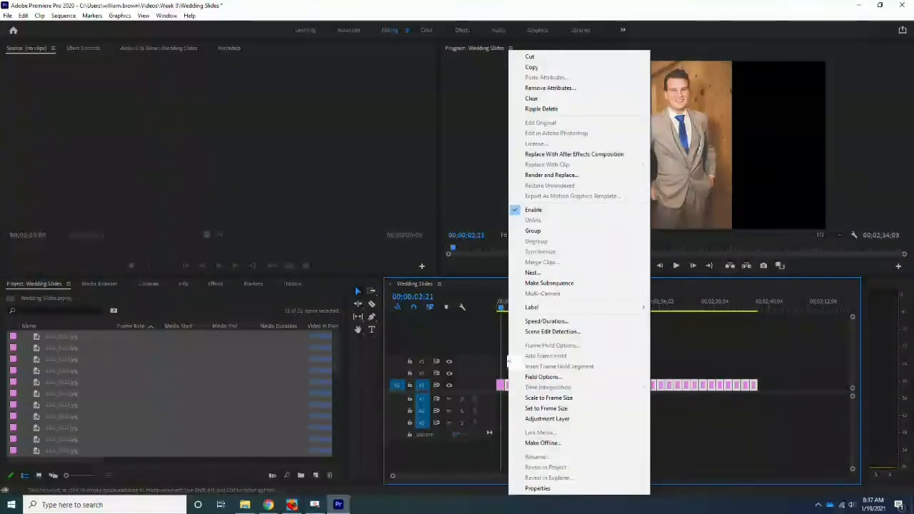
left_click(506, 355)
left_click_drag(770, 362, 511, 431)
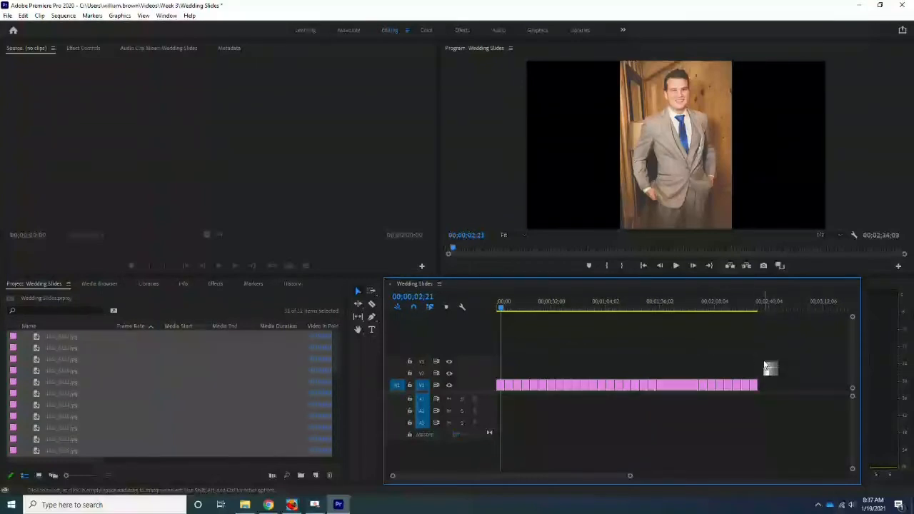
left_click_drag(747, 386, 510, 431)
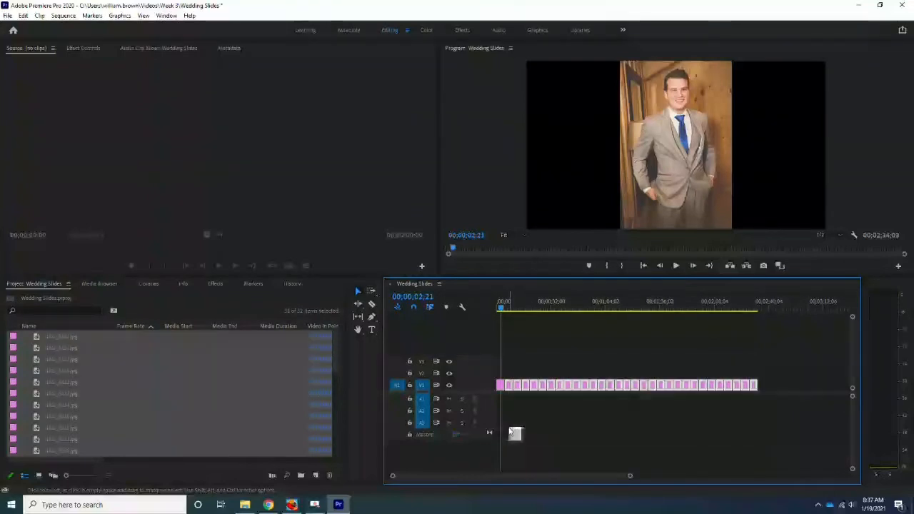
right_click(511, 389)
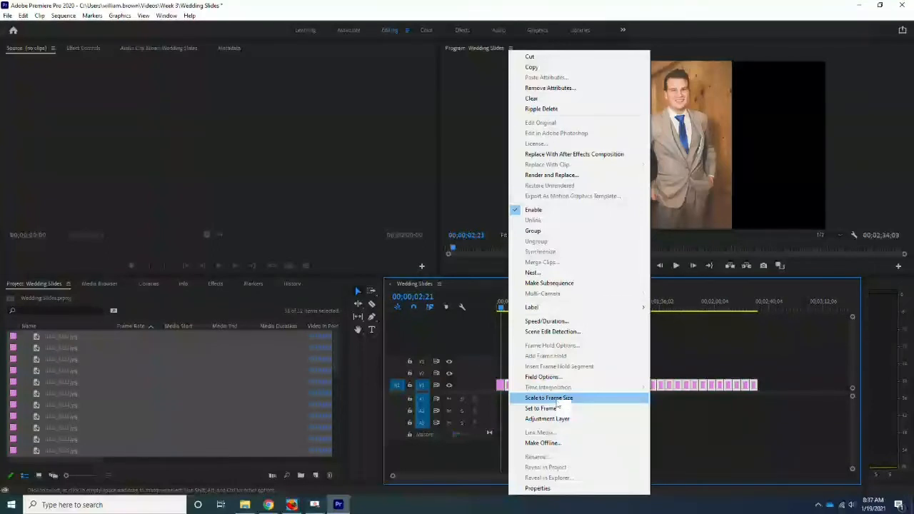
left_click(557, 401)
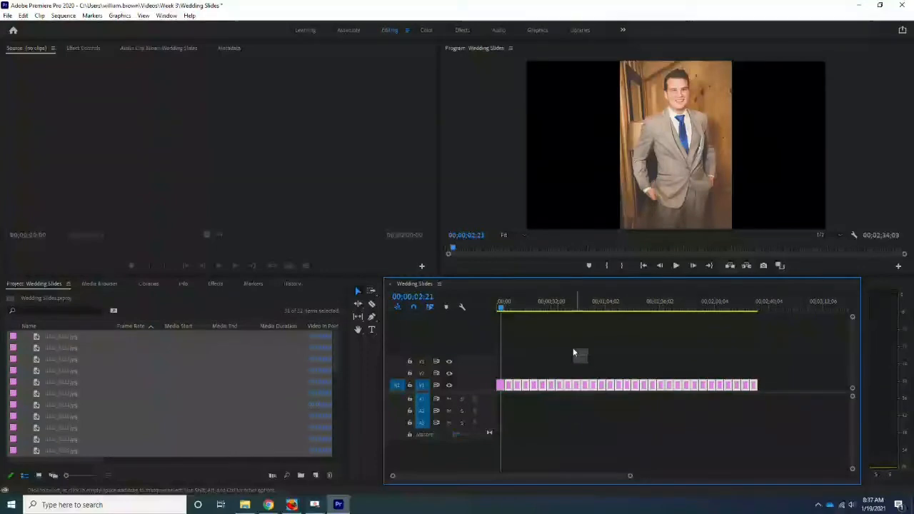
Open the Effects panel and expand Video Transitions and its Dissolve folder
mouse_move(507, 314)
left_mouse_down()
mouse_move(709, 311)
mouse_move(503, 316)
left_mouse_up()
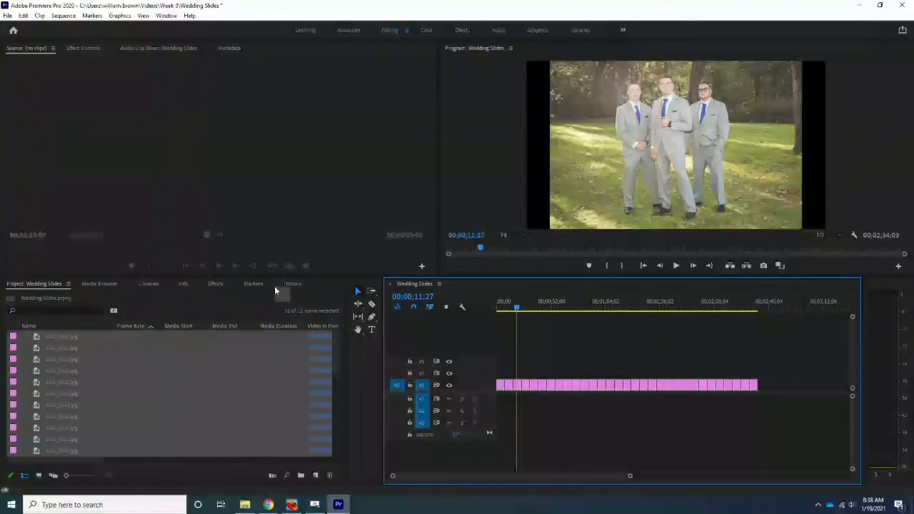
left_click(215, 286)
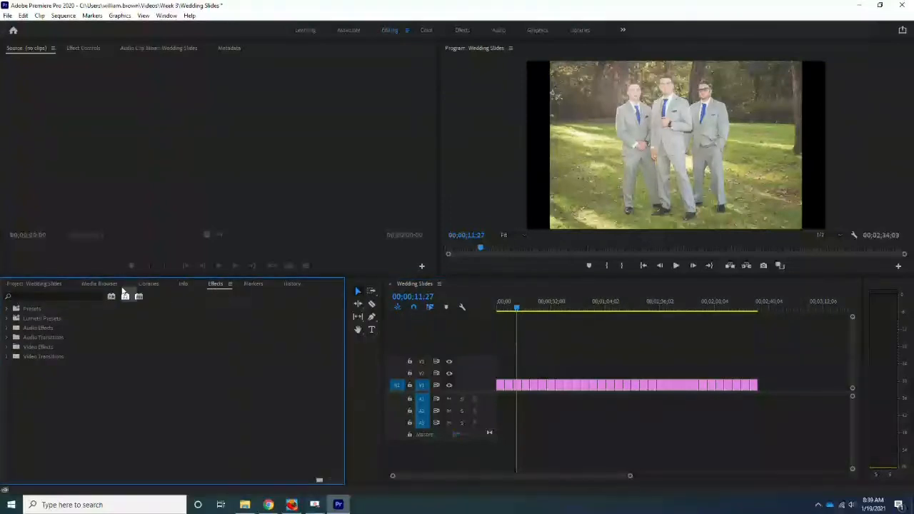
left_click(9, 356)
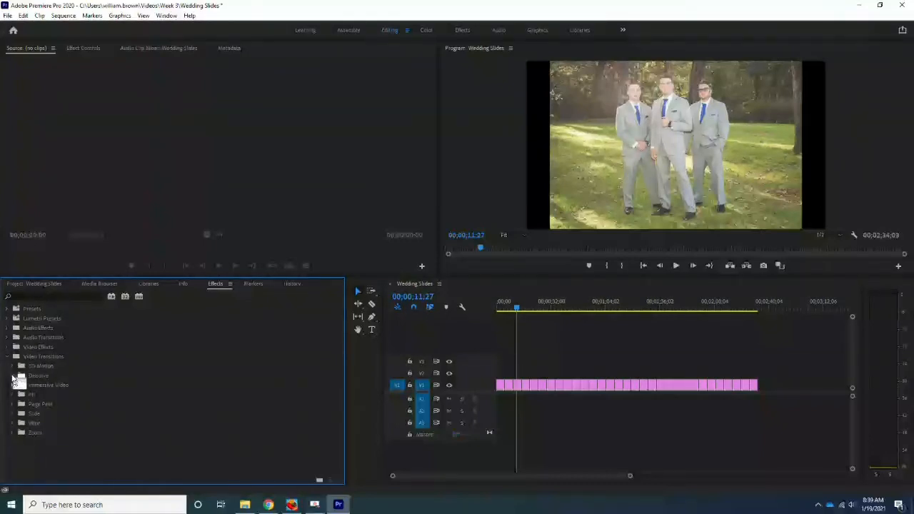
left_click(14, 377)
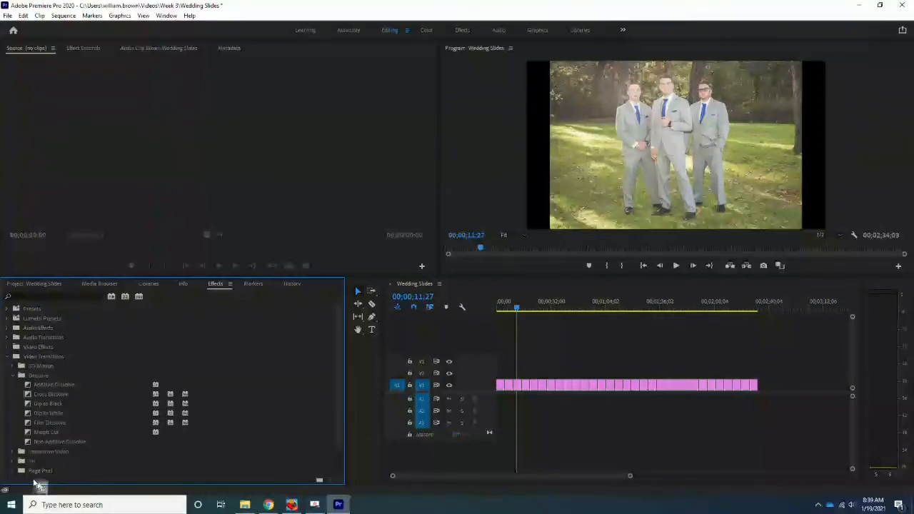
Zoom into the timeline and add a Cross Dissolve between the first and second slides
left_click_drag(517, 314, 501, 314)
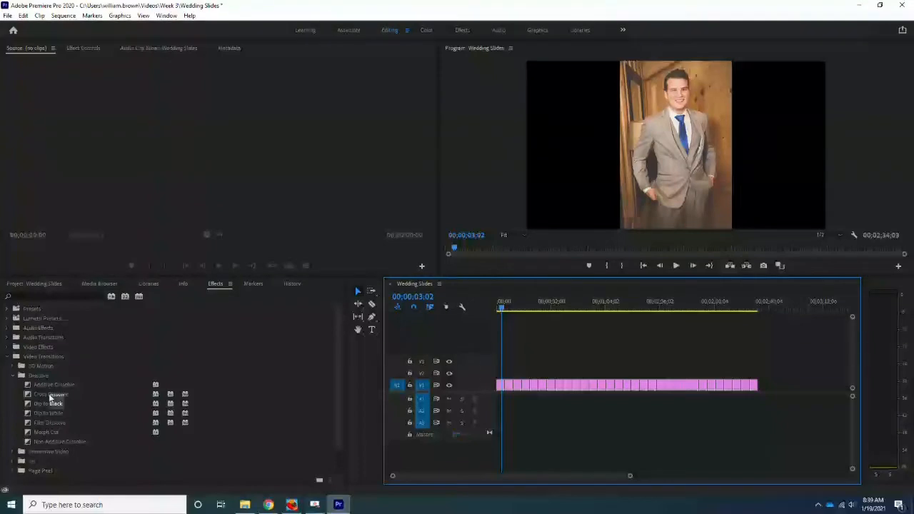
left_click_drag(50, 398, 501, 385)
left_click_drag(545, 477, 496, 476)
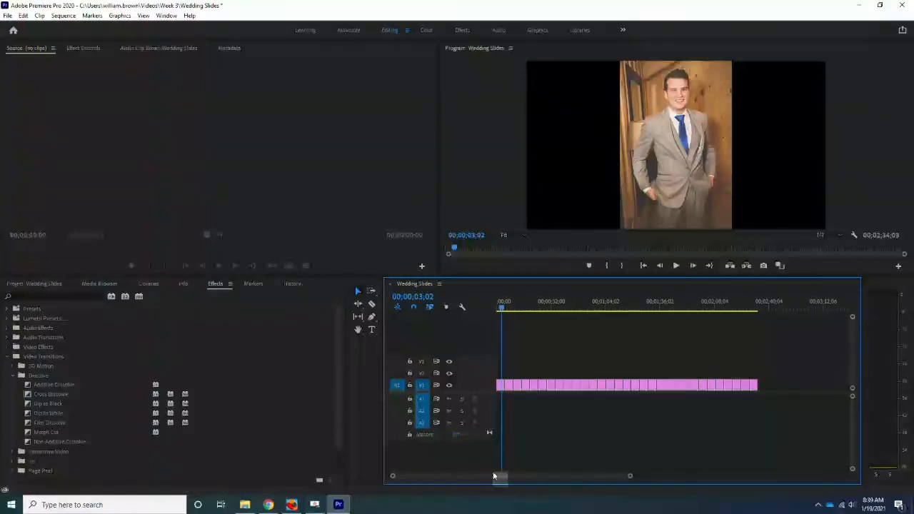
left_click_drag(633, 480, 605, 485)
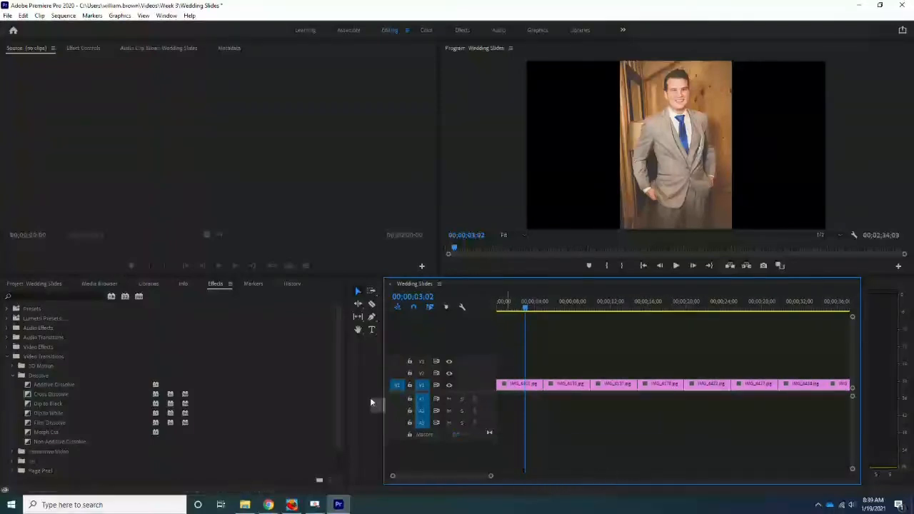
left_click_drag(29, 394, 481, 373)
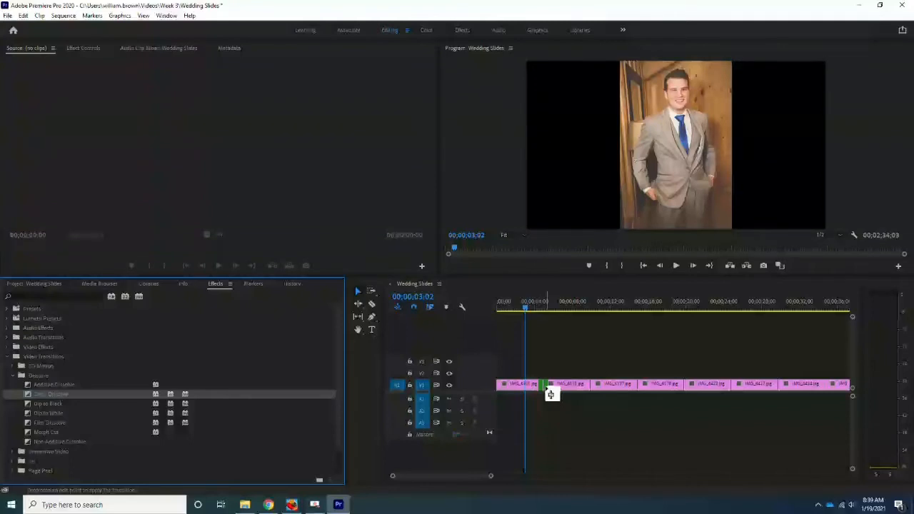
left_click_drag(550, 394, 552, 395)
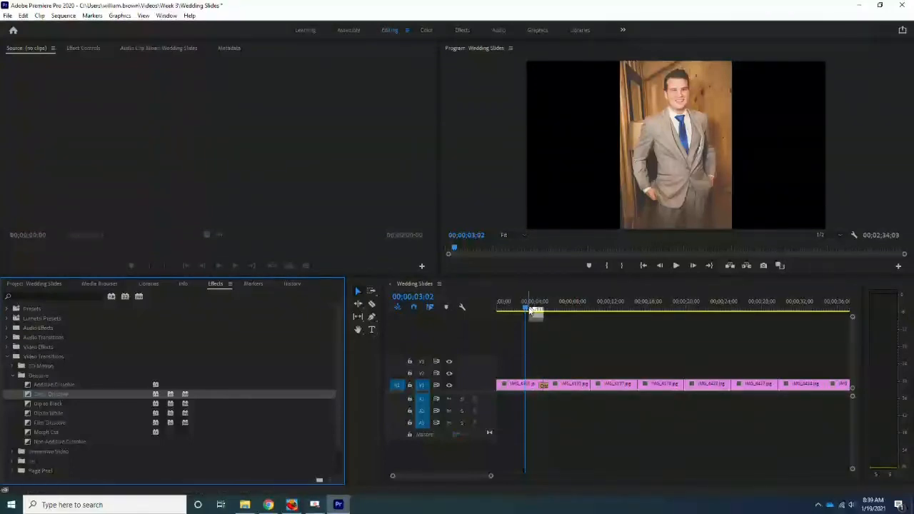
Play back the start of the sequence to preview the first transition
left_click_drag(530, 309, 517, 314)
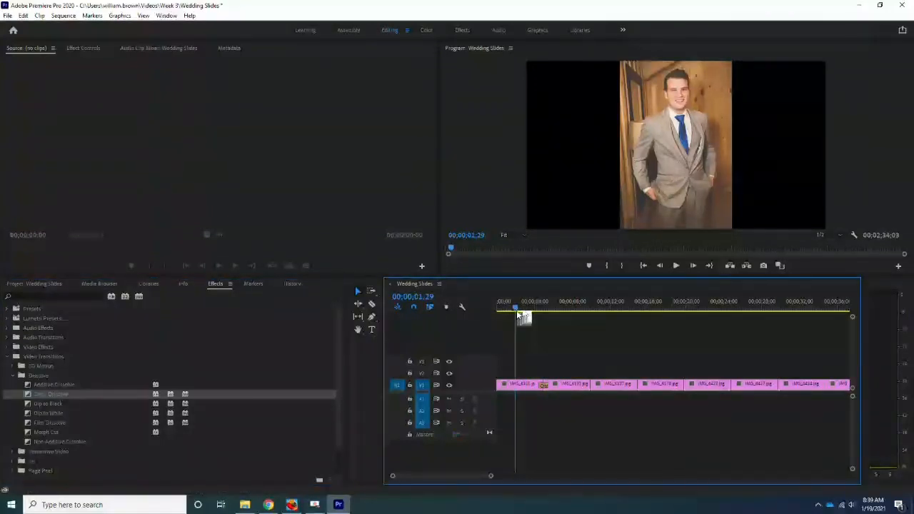
key("space")
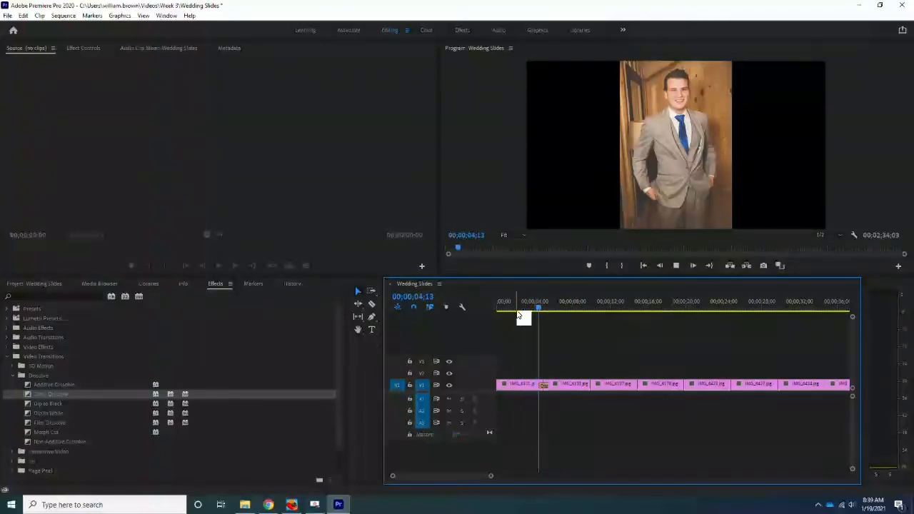
key("space")
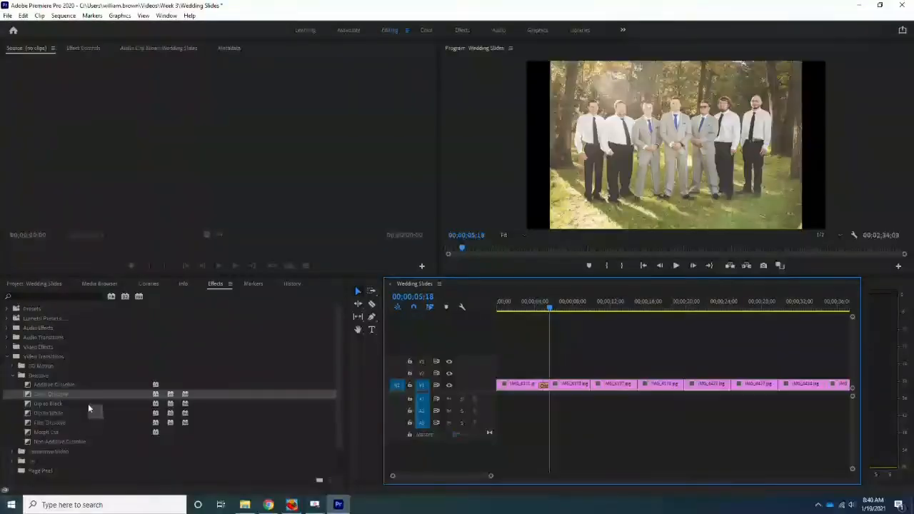
Add a Cross Dissolve between the second and third slides
scroll(57, 454, "down", 2)
scroll(32, 473, "down", 1)
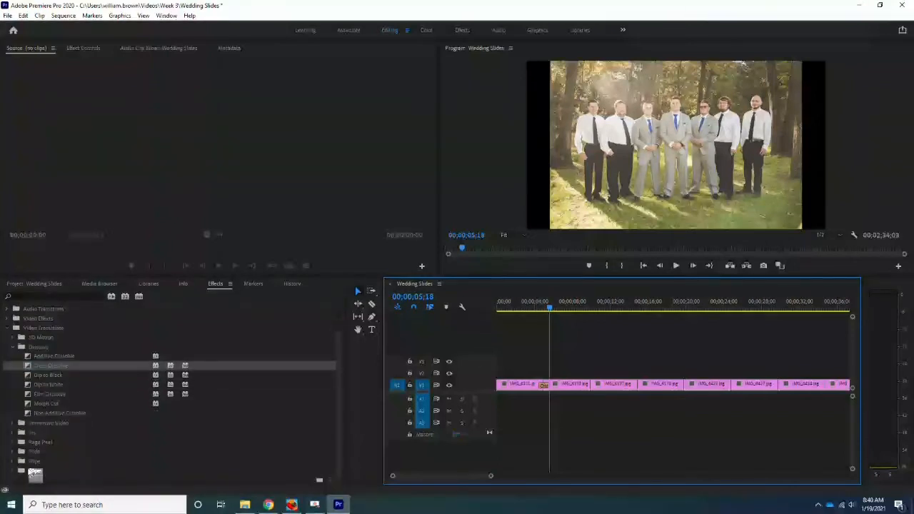
scroll(71, 467, "up", 1)
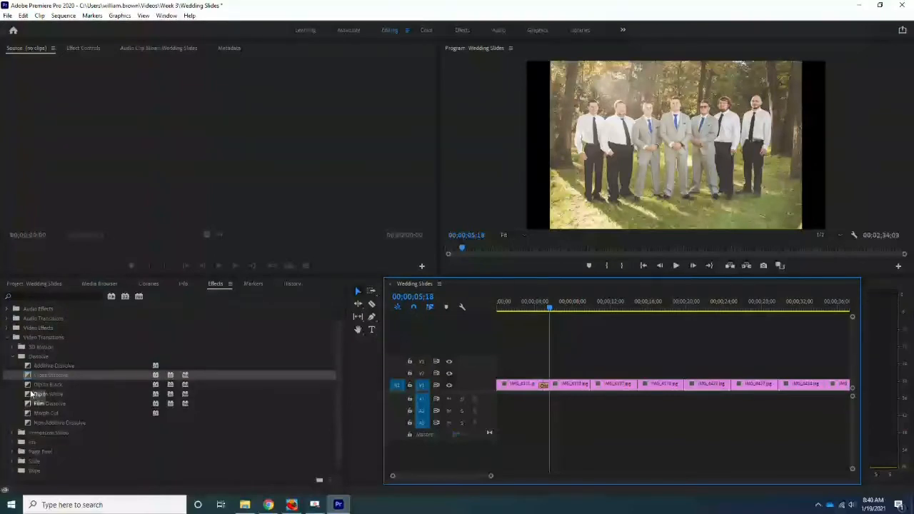
left_click_drag(30, 376, 592, 387)
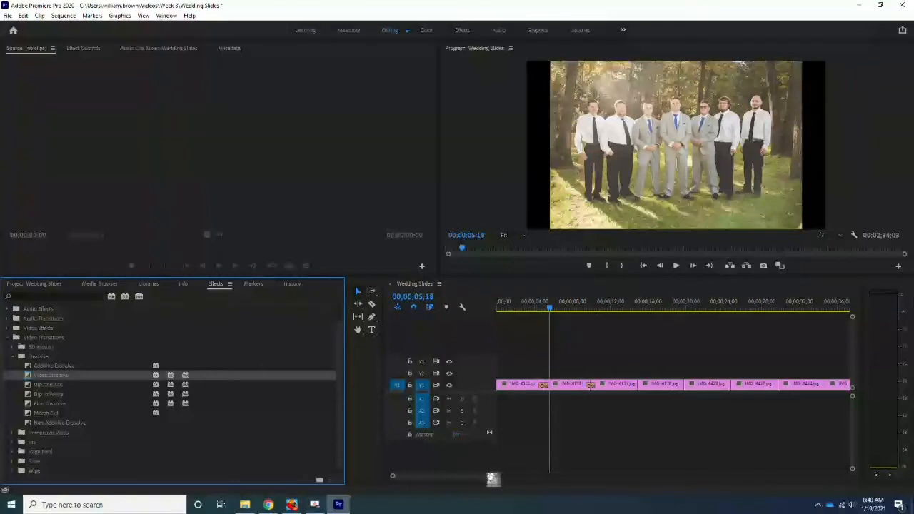
left_click_drag(494, 478, 595, 491)
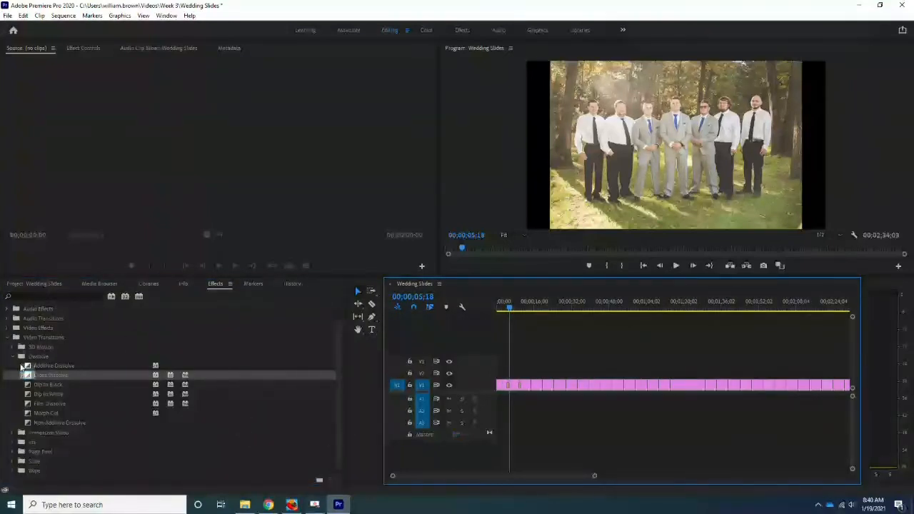
Add Cross Dissolve transitions at the cuts between the following slide clips along the timeline
left_click_drag(32, 377, 531, 389)
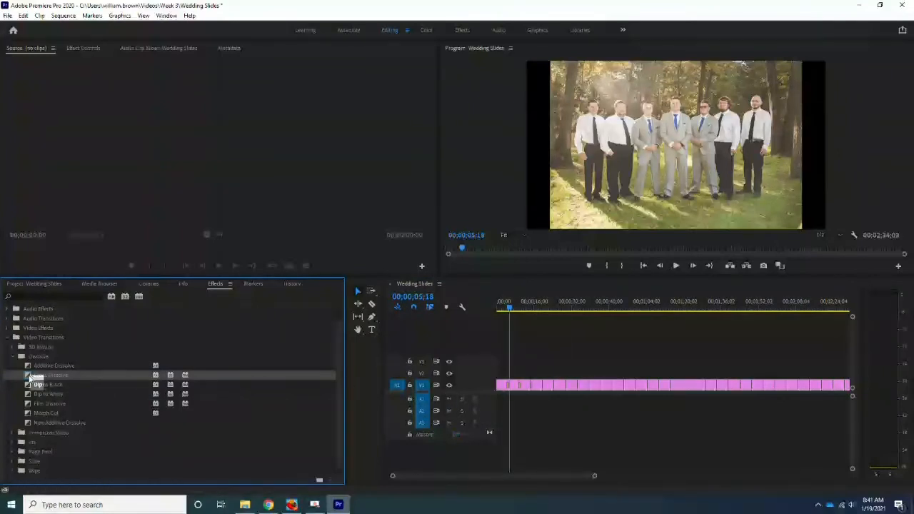
left_click_drag(32, 379, 559, 399)
left_click_drag(32, 378, 483, 390)
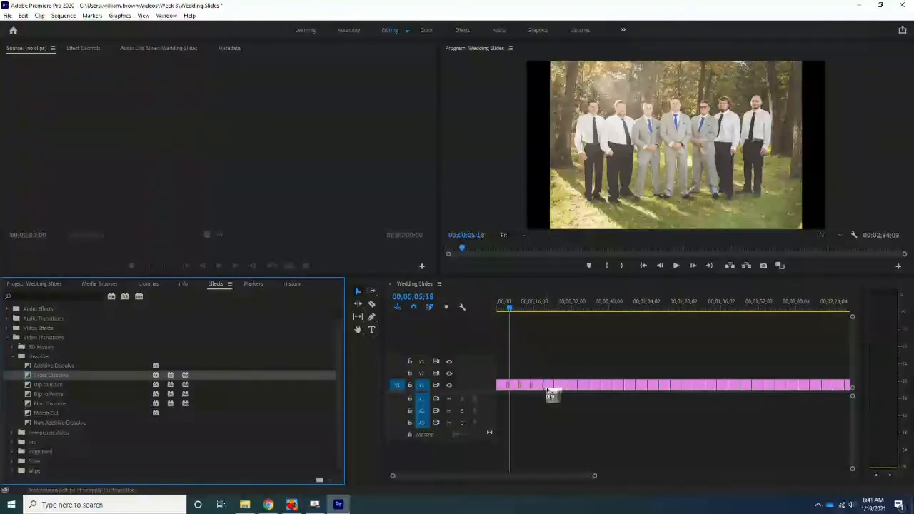
left_click_drag(558, 394, 570, 398)
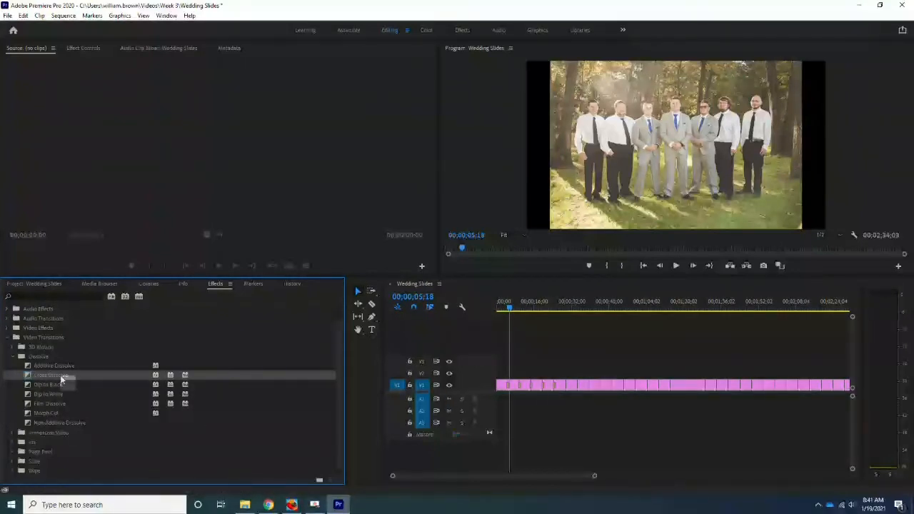
left_click_drag(261, 392, 570, 389)
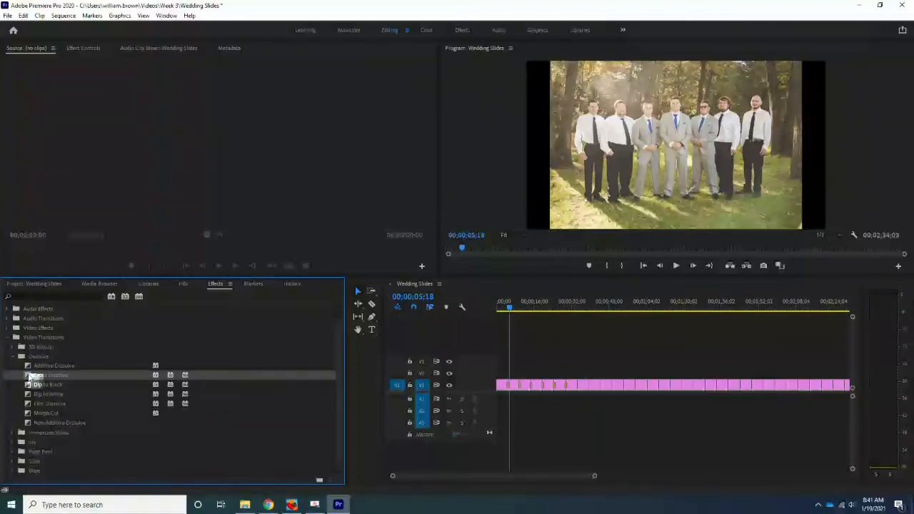
left_click_drag(30, 376, 582, 392)
mouse_move(37, 379)
left_mouse_down()
mouse_move(521, 404)
mouse_move(602, 393)
mouse_move(589, 391)
left_mouse_up()
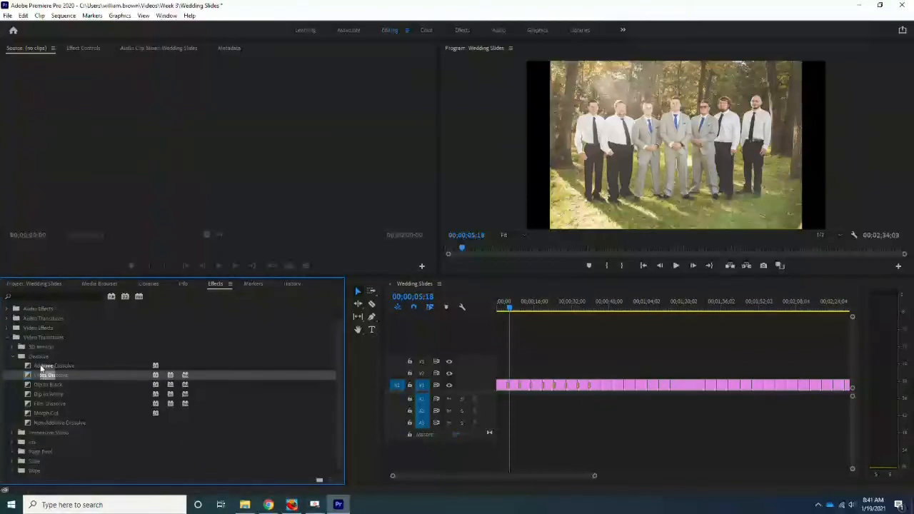
left_click_drag(32, 376, 604, 388)
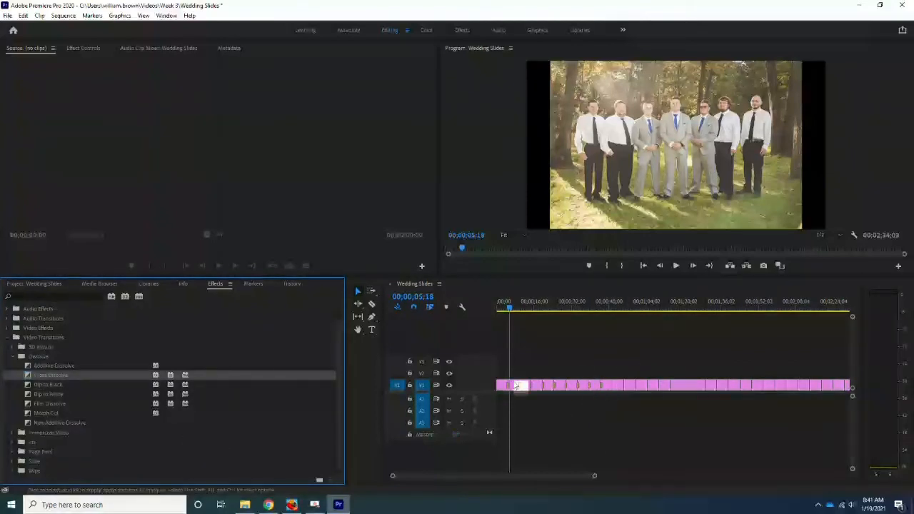
mouse_move(30, 375)
left_mouse_down()
mouse_move(456, 367)
mouse_move(602, 385)
left_mouse_up()
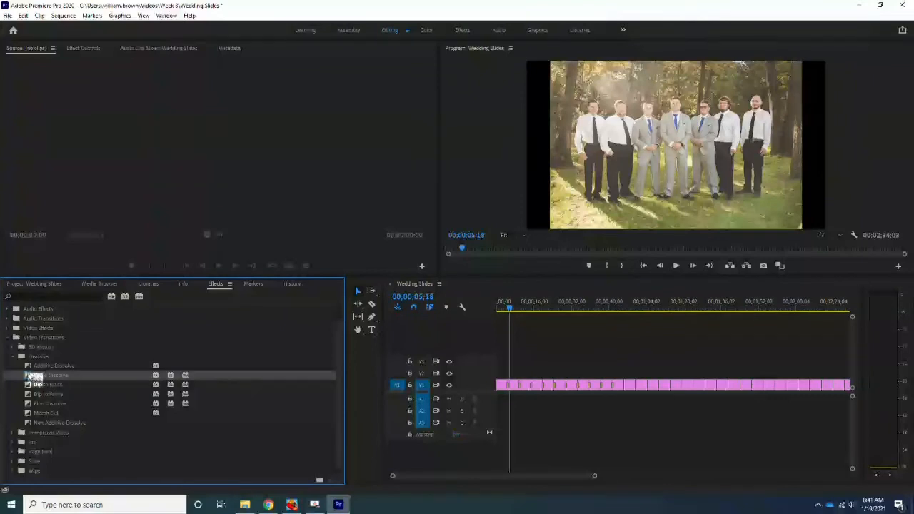
left_click_drag(31, 376, 630, 385)
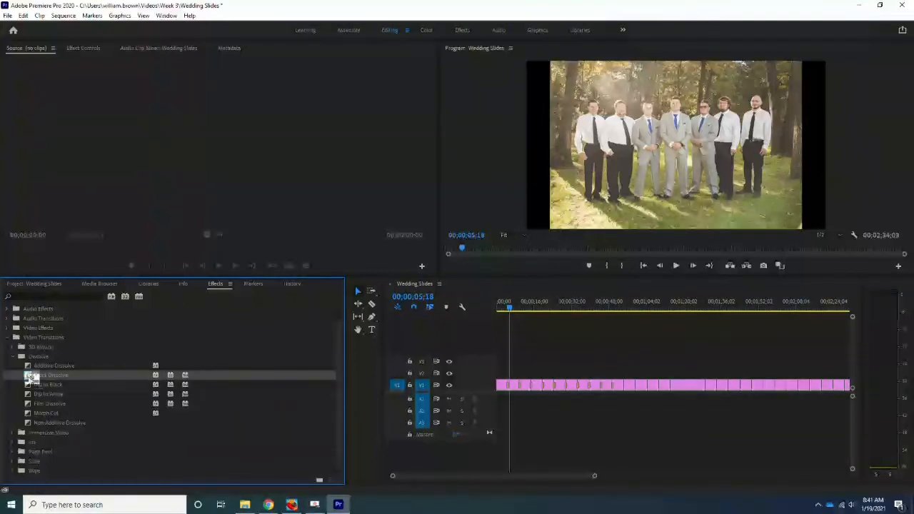
left_click_drag(29, 374, 633, 392)
left_click_drag(369, 367, 644, 389)
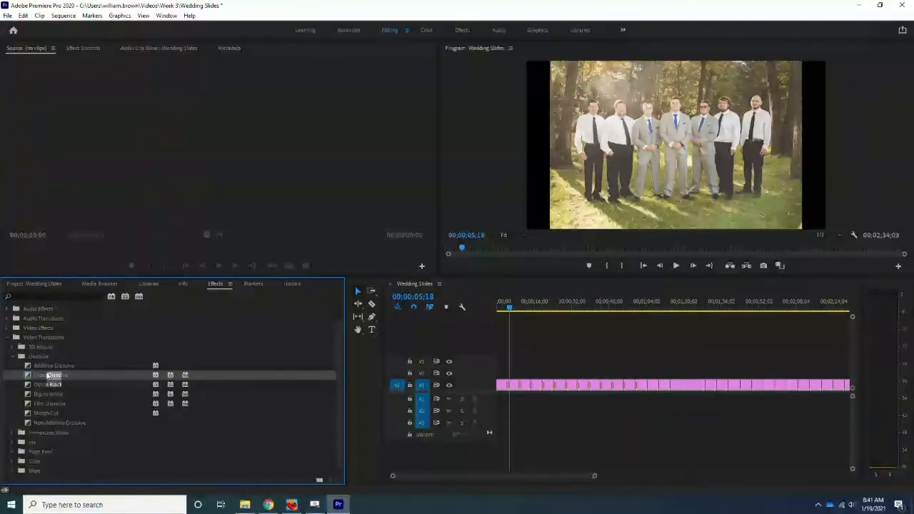
left_click_drag(36, 378, 644, 392)
left_click_drag(32, 376, 570, 370)
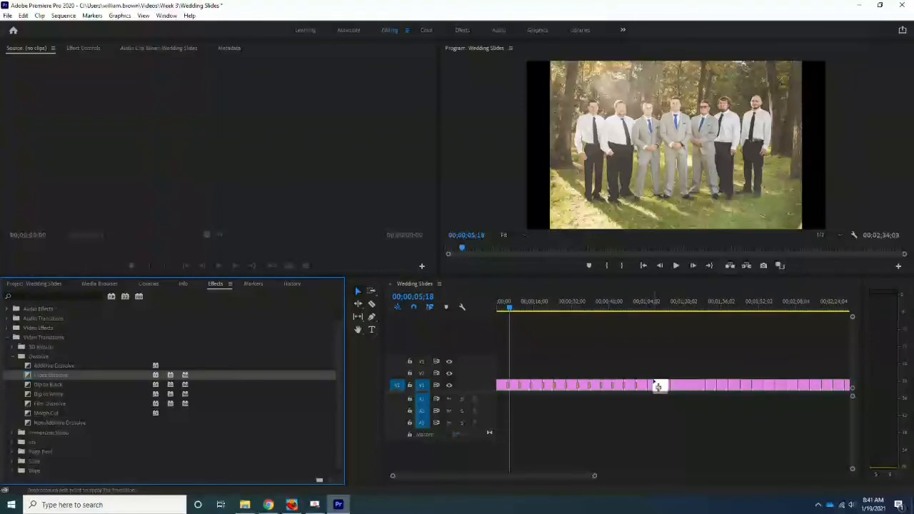
left_click_drag(658, 386, 645, 386)
left_click_drag(34, 378, 666, 394)
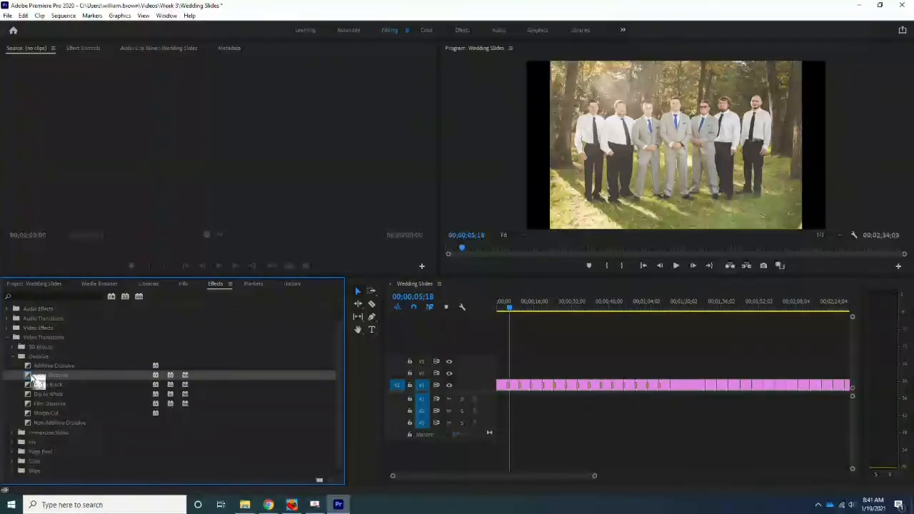
left_click_drag(37, 378, 666, 387)
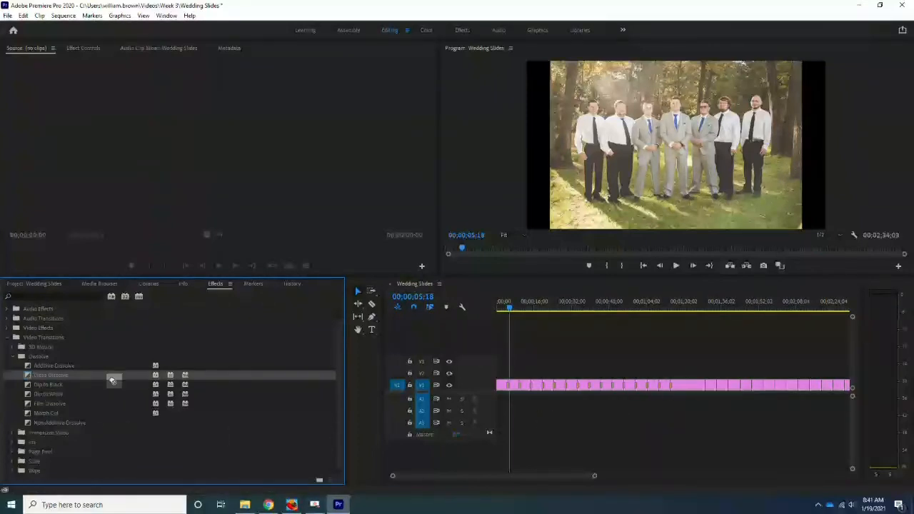
left_click_drag(112, 380, 686, 389)
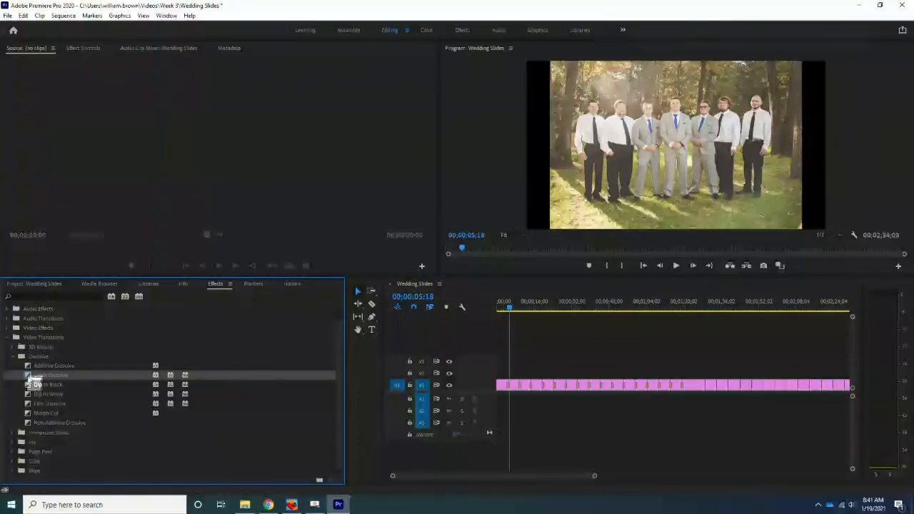
left_click_drag(29, 379, 776, 388)
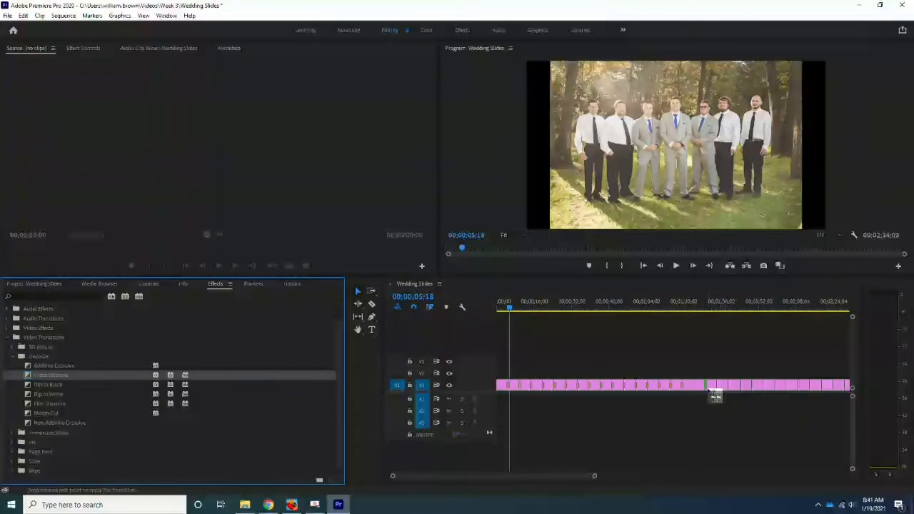
left_click_drag(705, 398, 705, 393)
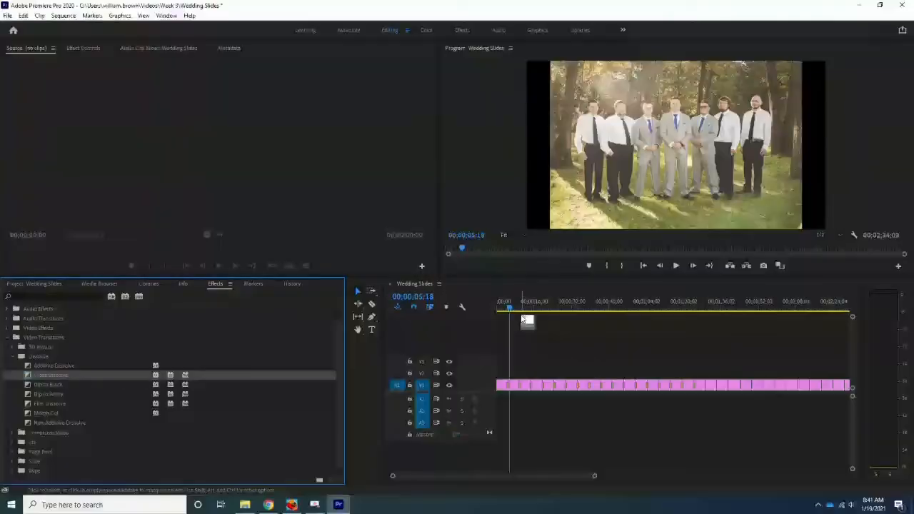
Switch to the browser showing the Week 3.zip file in Google Drive
left_click_drag(526, 321, 479, 371)
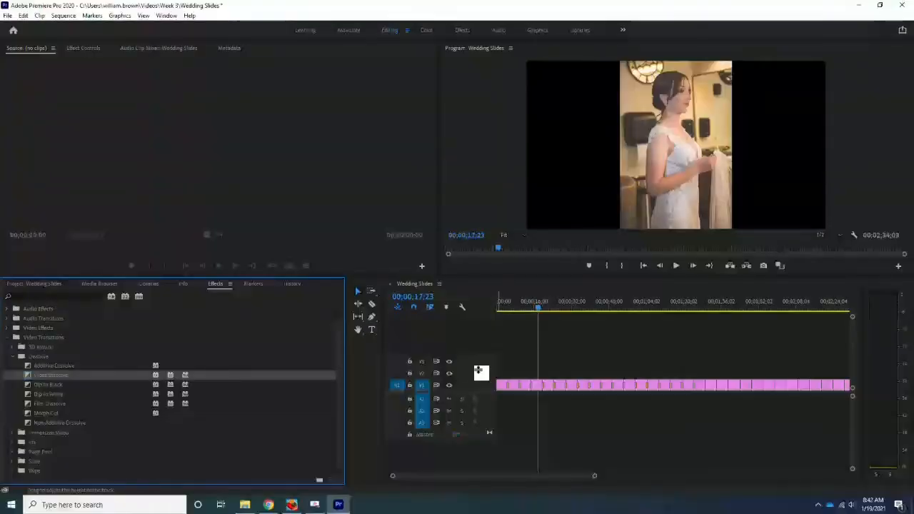
left_click(268, 505)
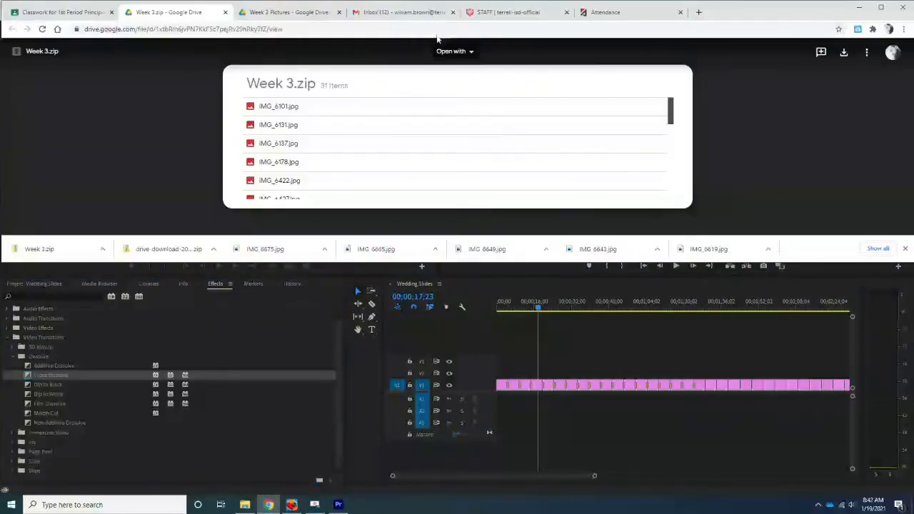
Open a new browser tab and go to YouTube
left_click(699, 12)
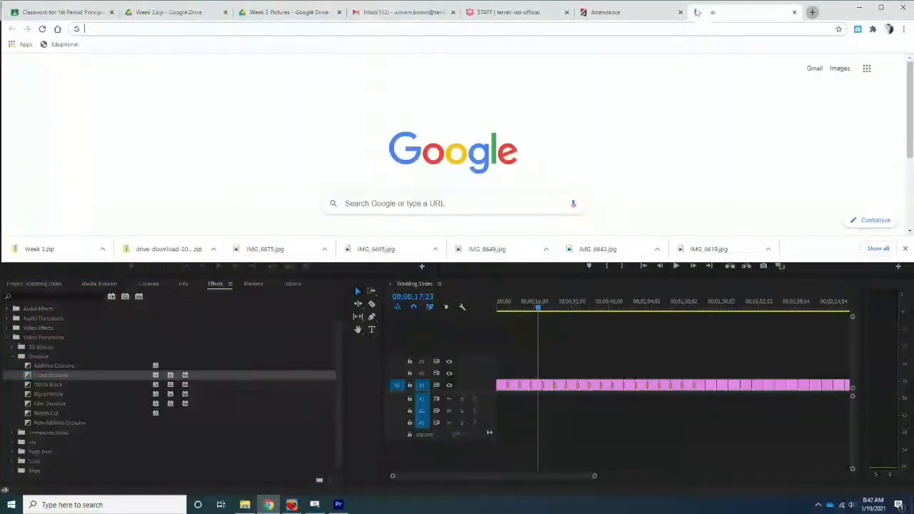
type("you")
key("Return")
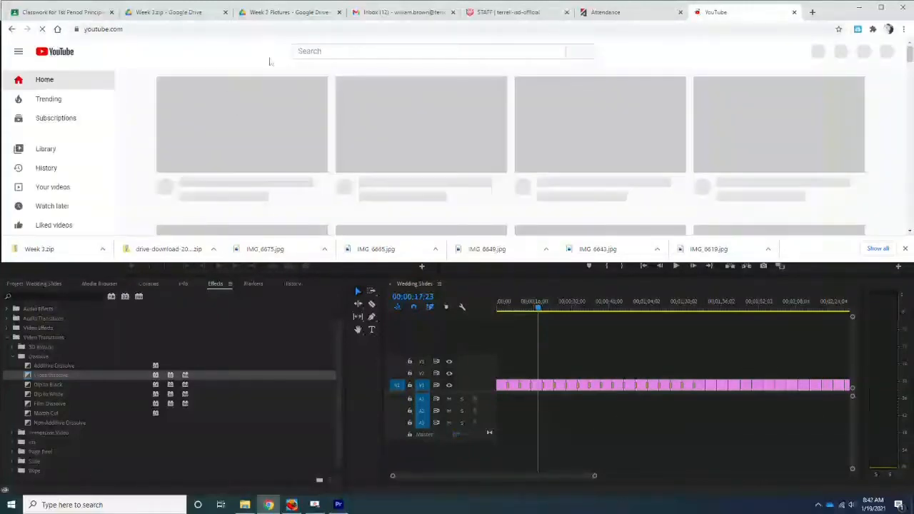
Search YouTube for "pachelbel canon in d string quartet"
left_click(326, 46)
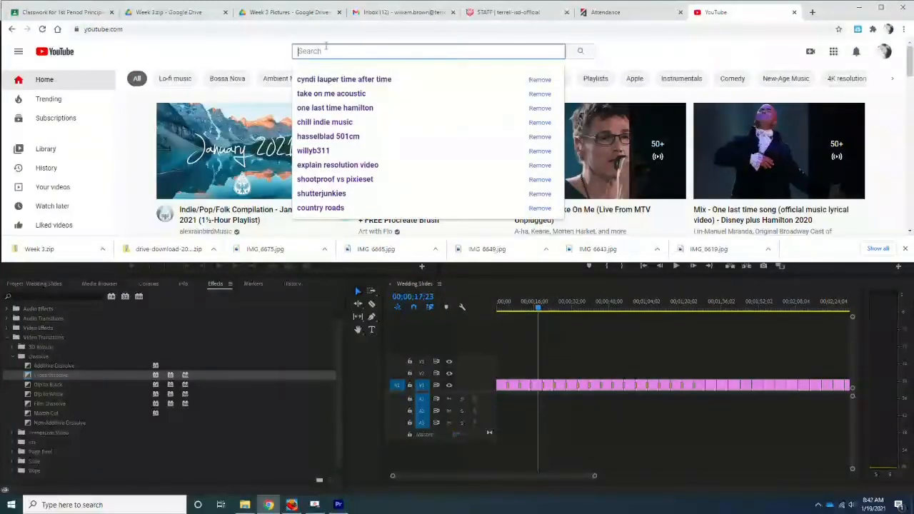
type("pache")
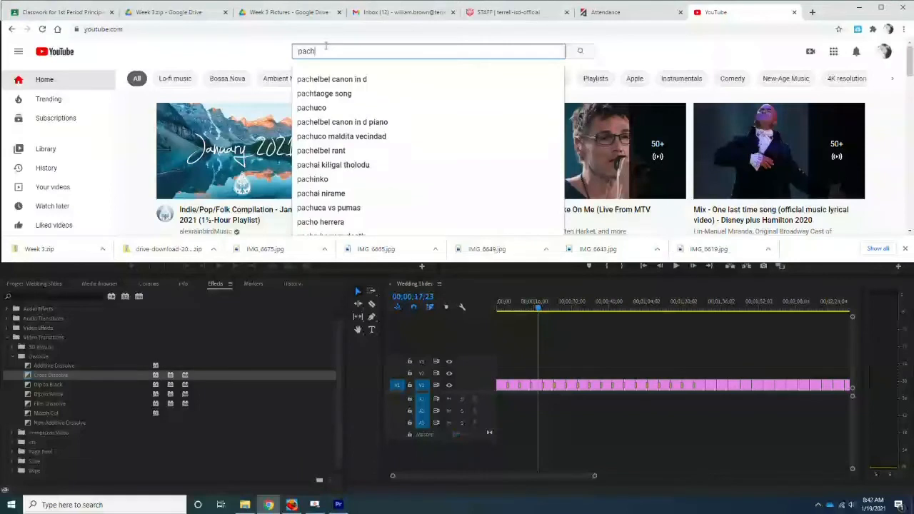
key("Down")
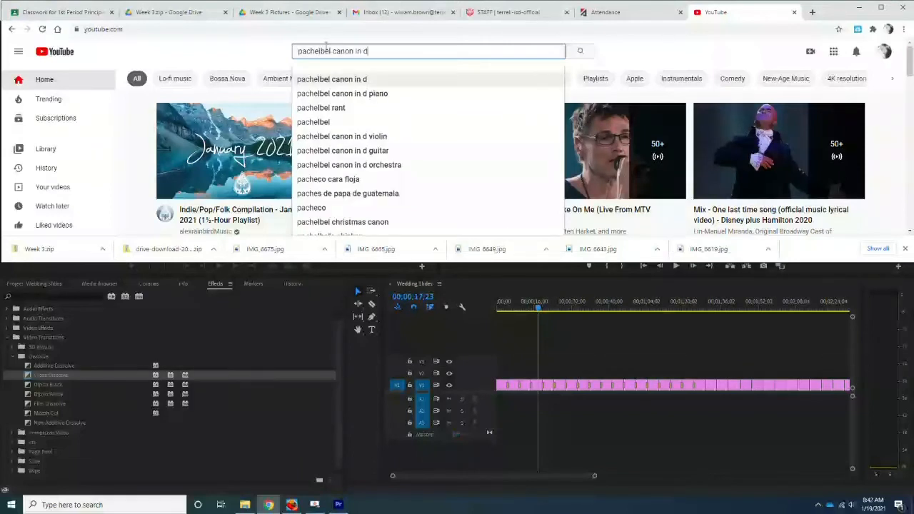
key("Return")
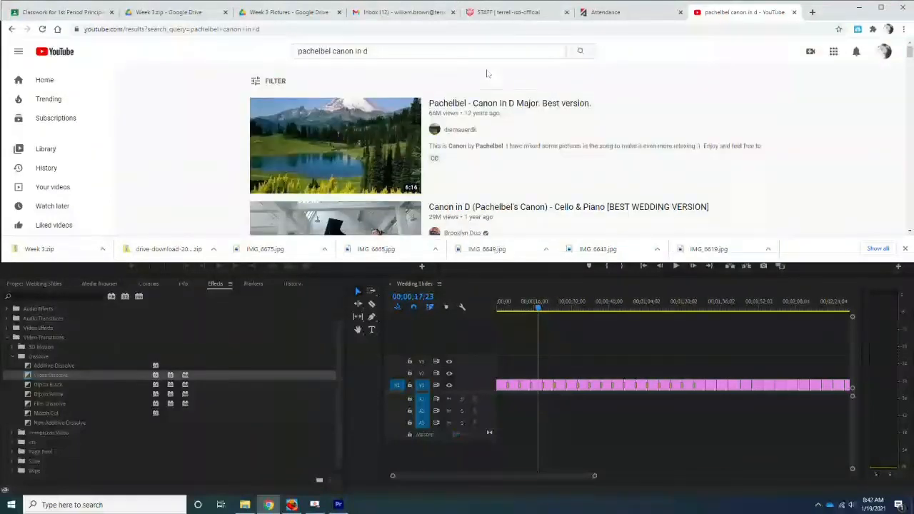
left_click(476, 51)
type("strin")
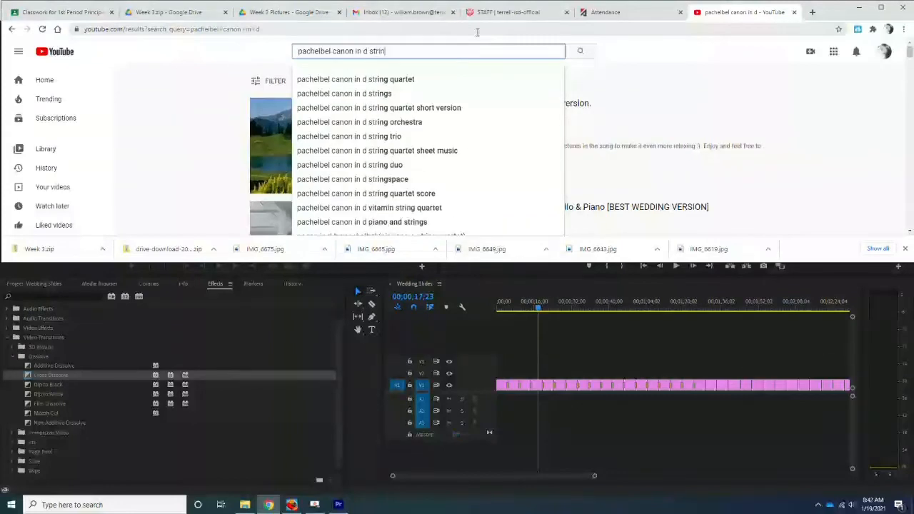
key("Down")
key("Return")
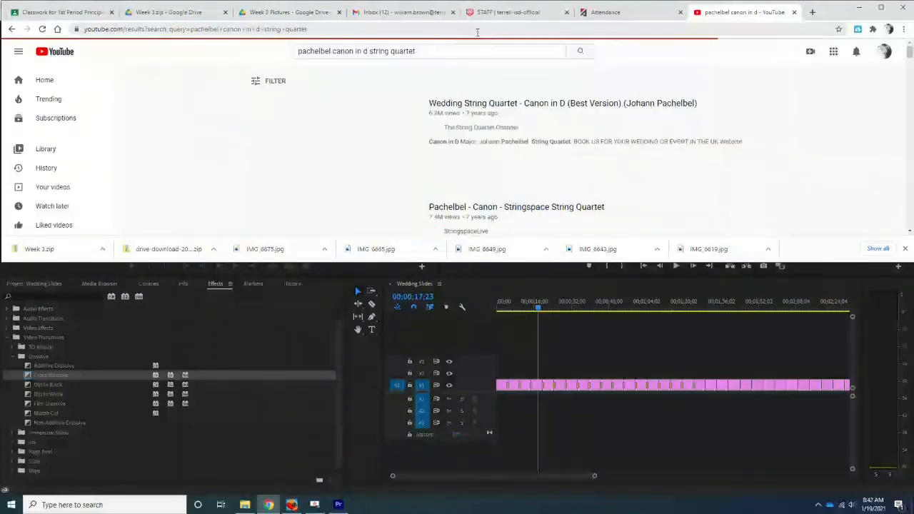
Open the Wedding String Quartet - Canon in D (Best Version) video and set the system volume to 100
left_click(505, 104)
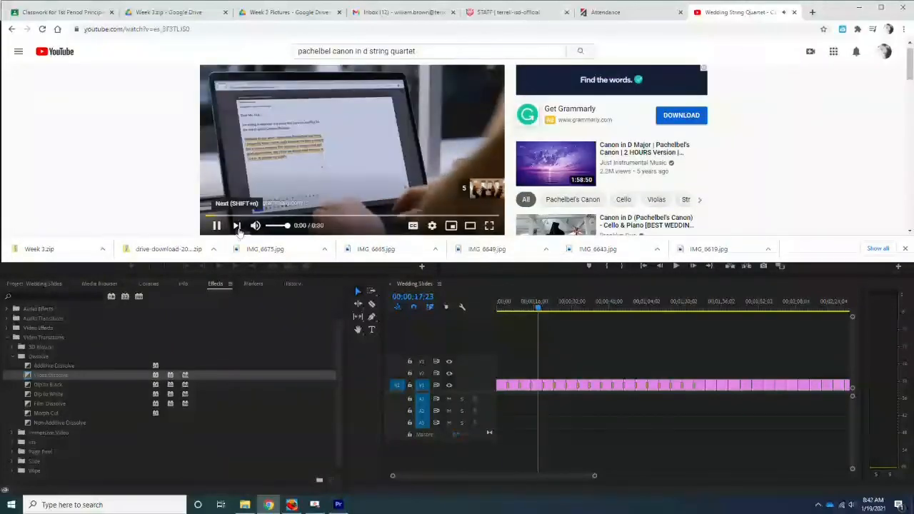
left_click(216, 226)
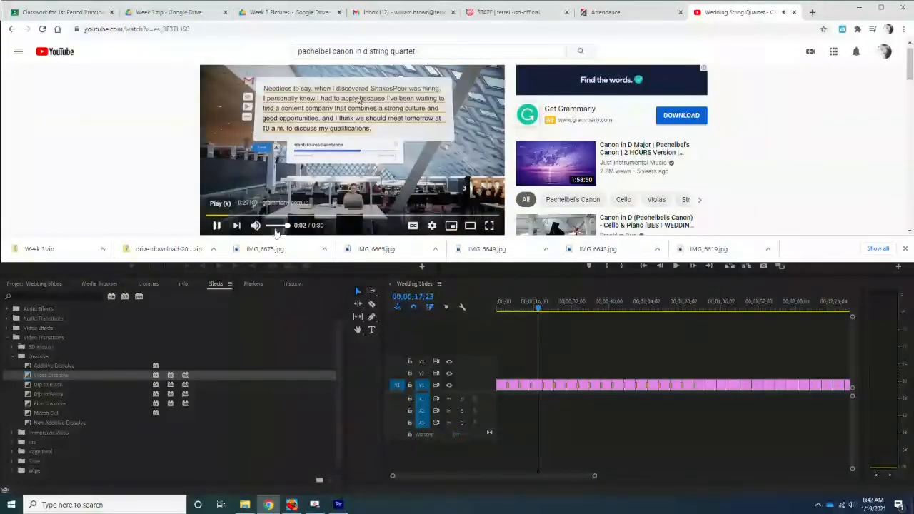
left_click(841, 504)
left_click_drag(787, 483, 885, 482)
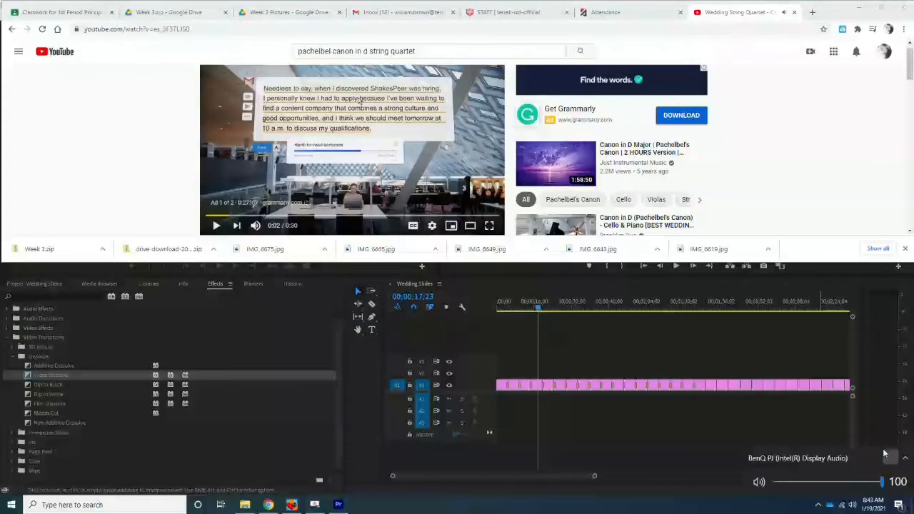
Resume the video and skip its ads
left_click(217, 226)
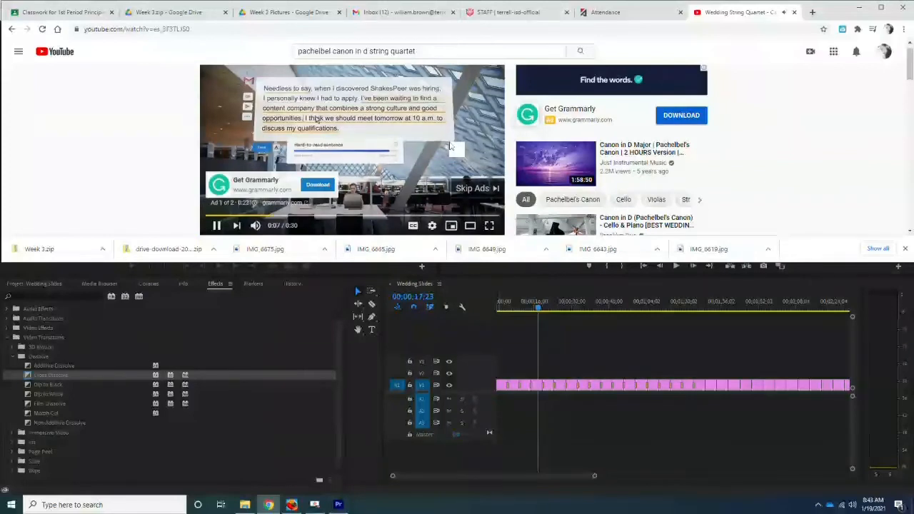
left_click(485, 189)
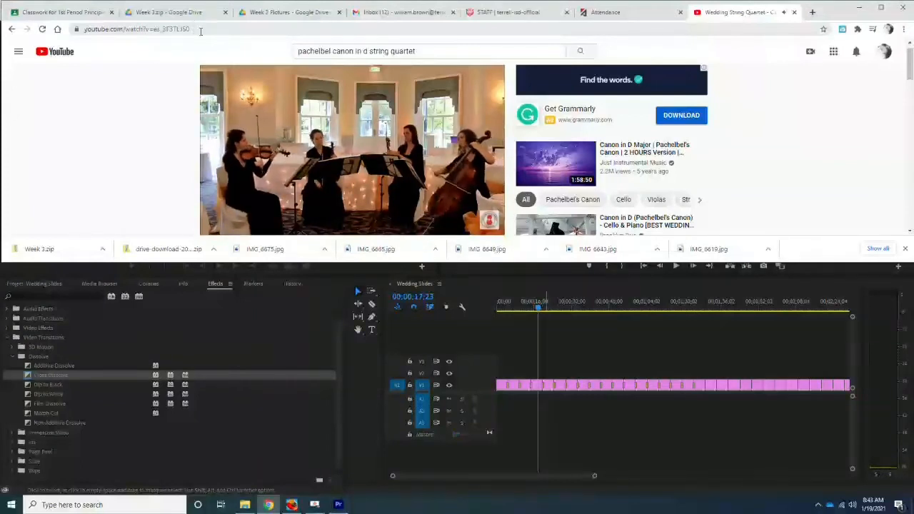
Copy the video's URL and search Google for "youtube to mp3" in a new tab
left_click(139, 29)
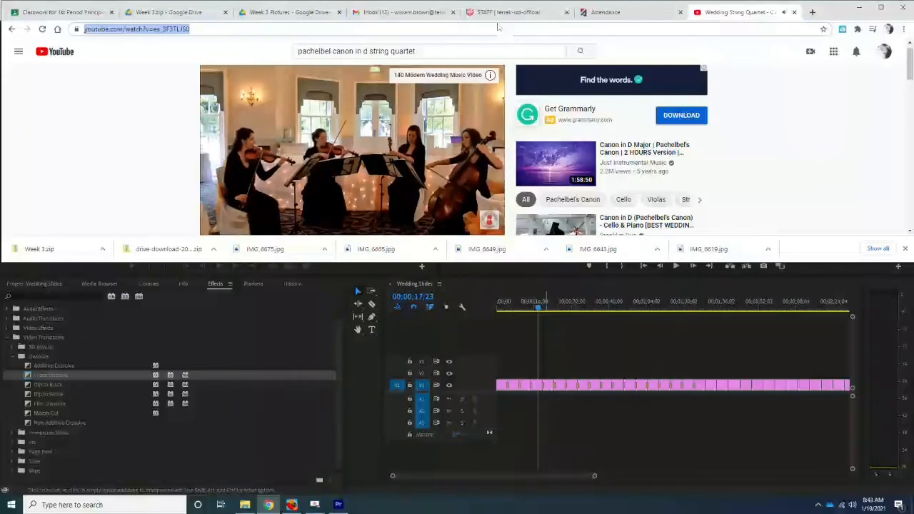
key("ctrl+t")
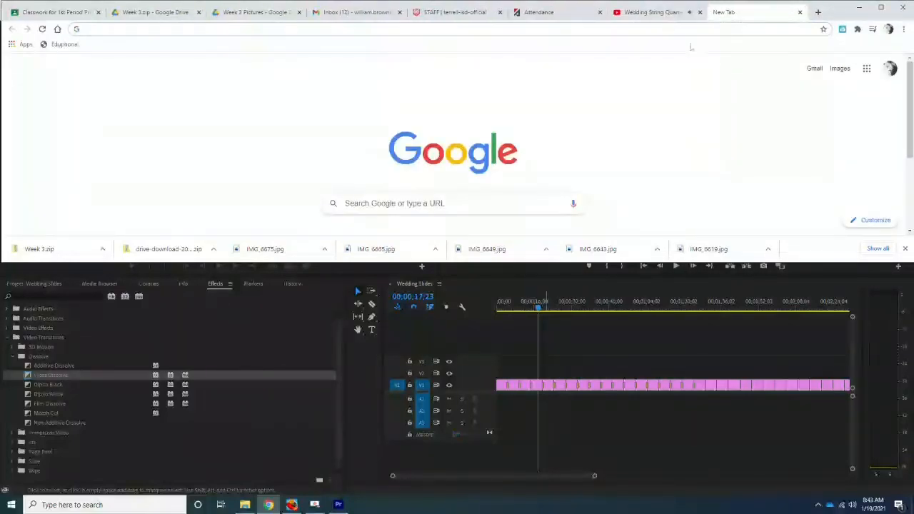
type("youtube to mp3")
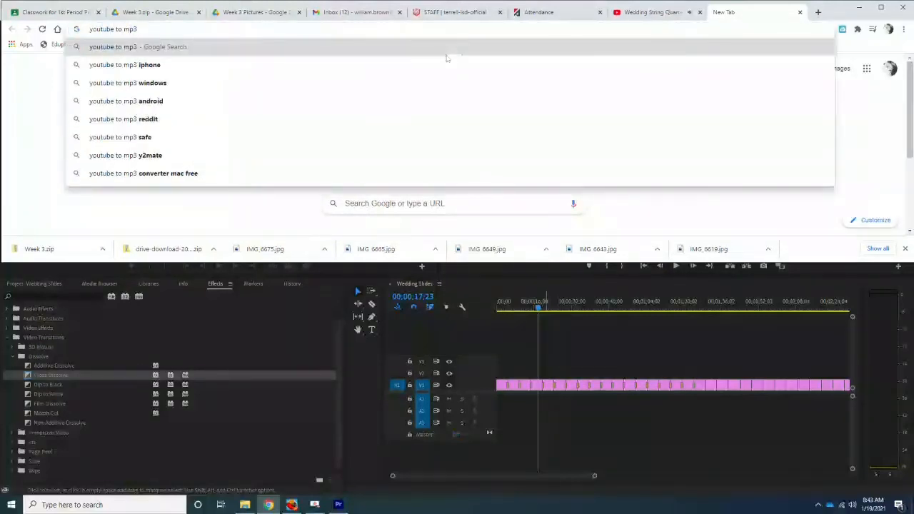
key("Return")
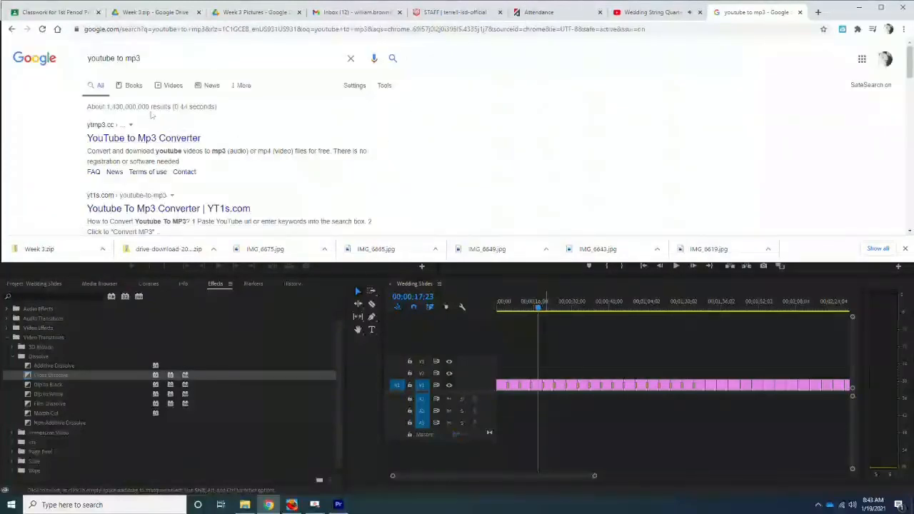
Open the YouTube to Mp3 Converter site from the search results
scroll(150, 114, "down", 5)
scroll(148, 111, "up", 4)
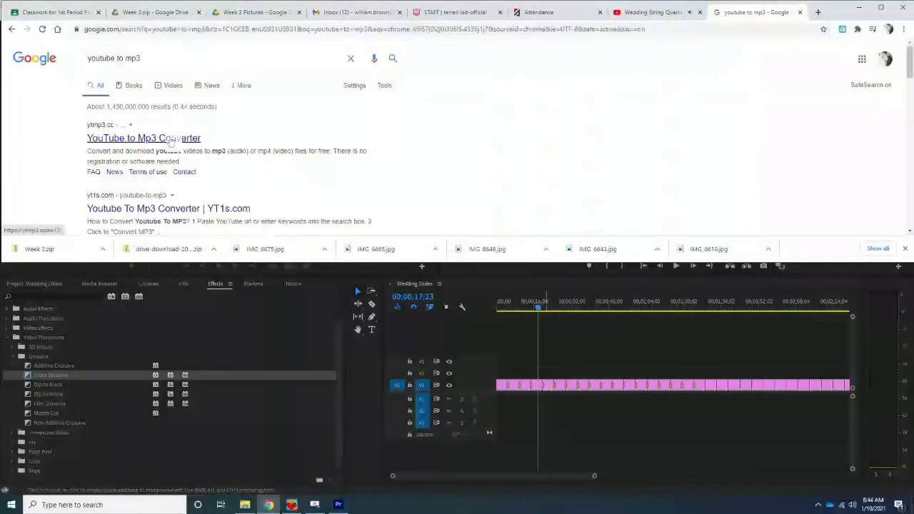
left_click(121, 140)
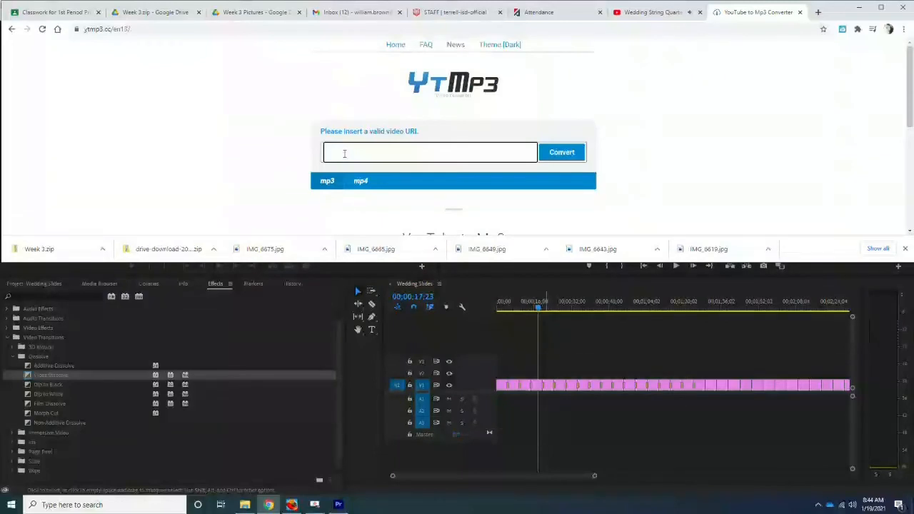
Paste the video URL into the converter and convert it to mp3
type("https://www.youtube.com/watch?v=es_3F3TLJS0")
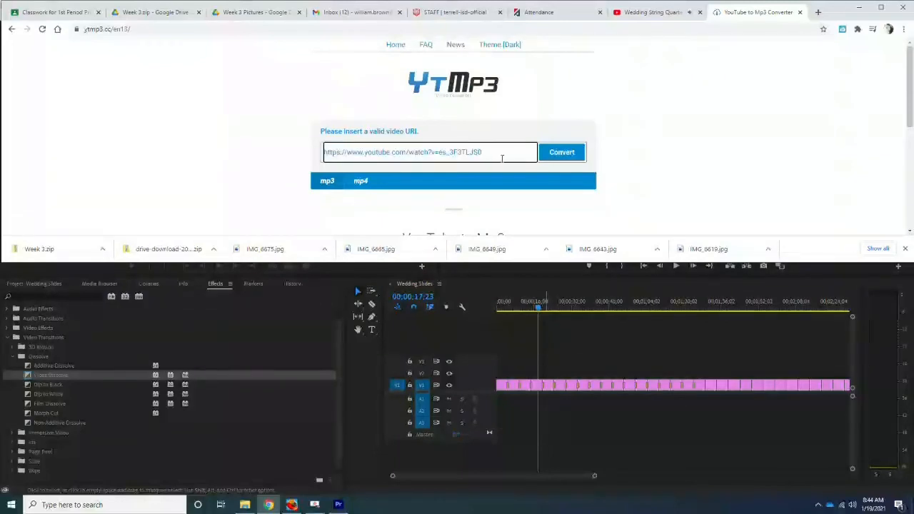
left_click(560, 152)
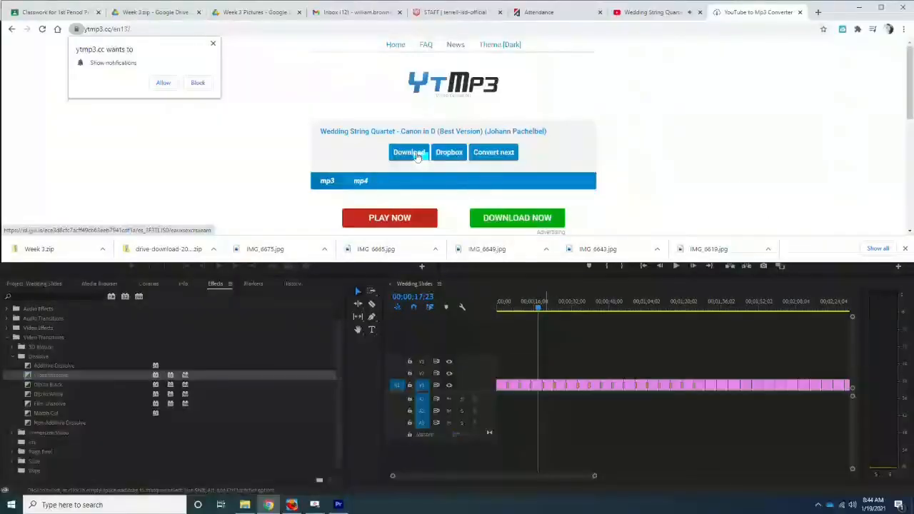
Download the converted MP3 and close the extra tab that opened
scroll(418, 156, "down", 2)
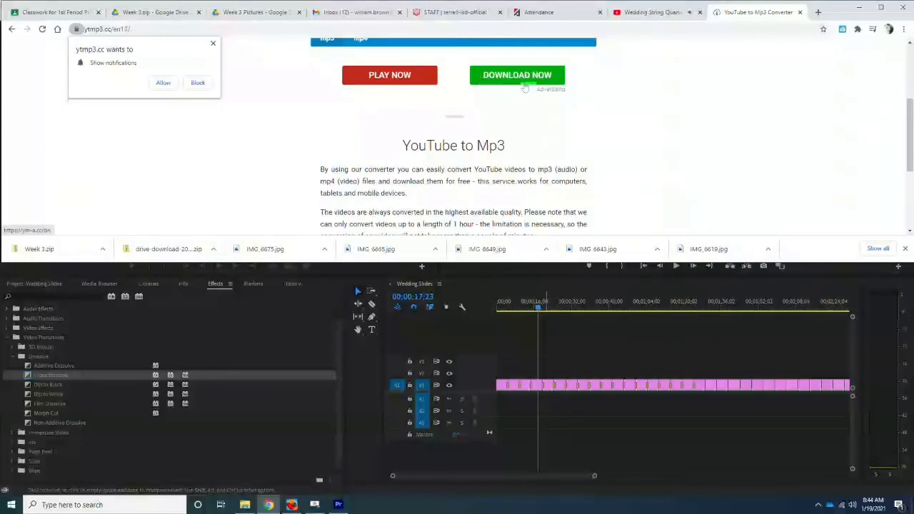
scroll(419, 124, "up", 2)
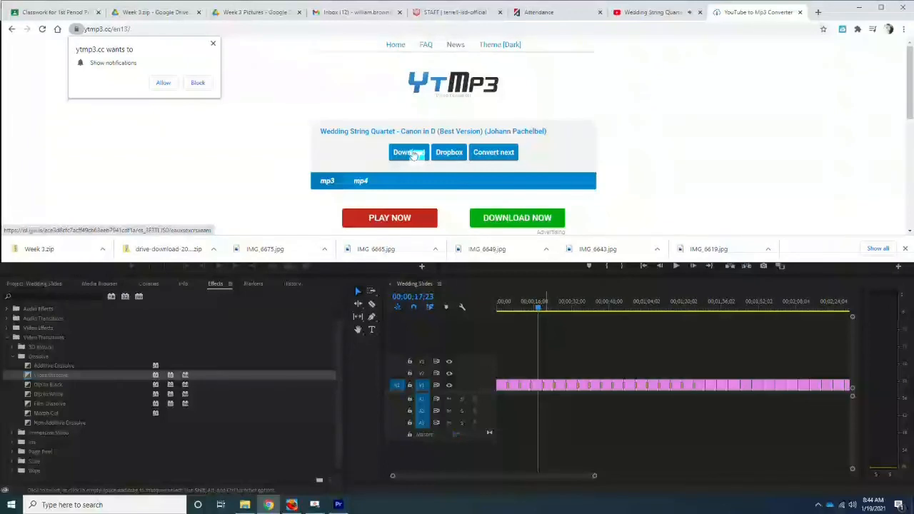
left_click(414, 156)
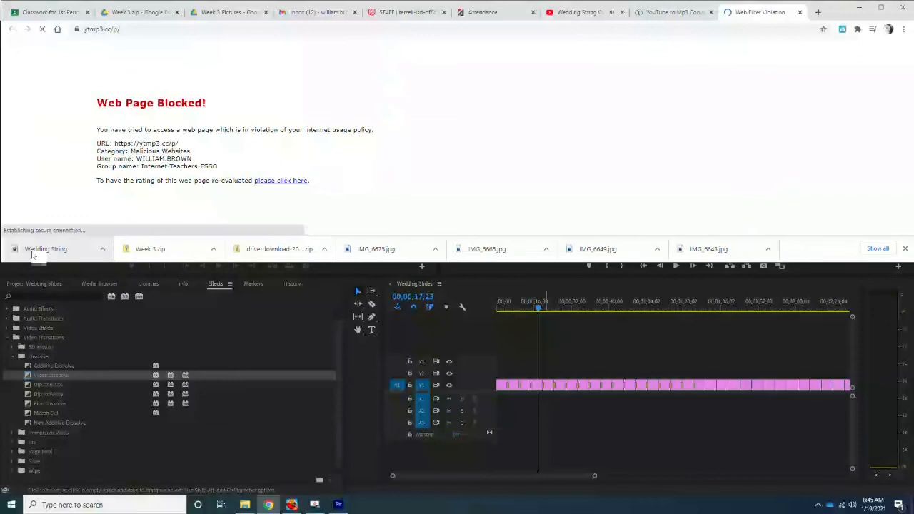
left_click(800, 13)
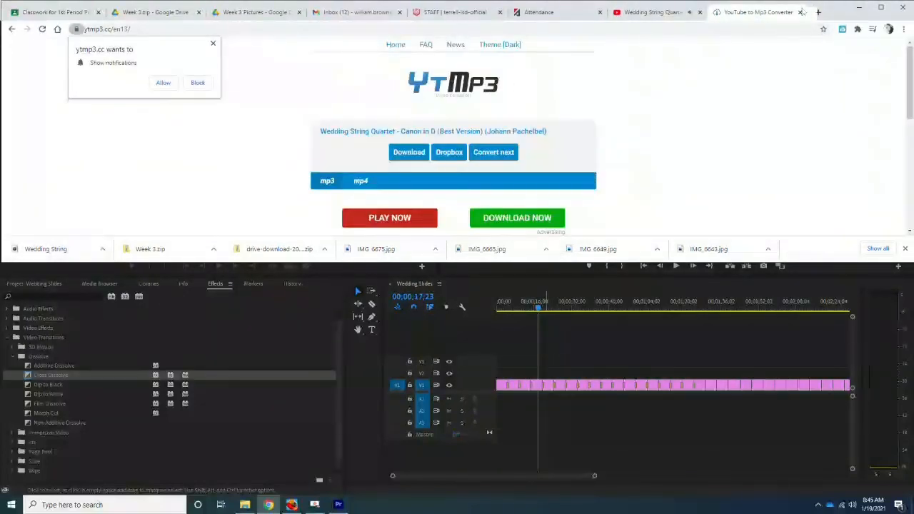
Return to Premiere and show the Project panel's contents in icon view
left_click(860, 7)
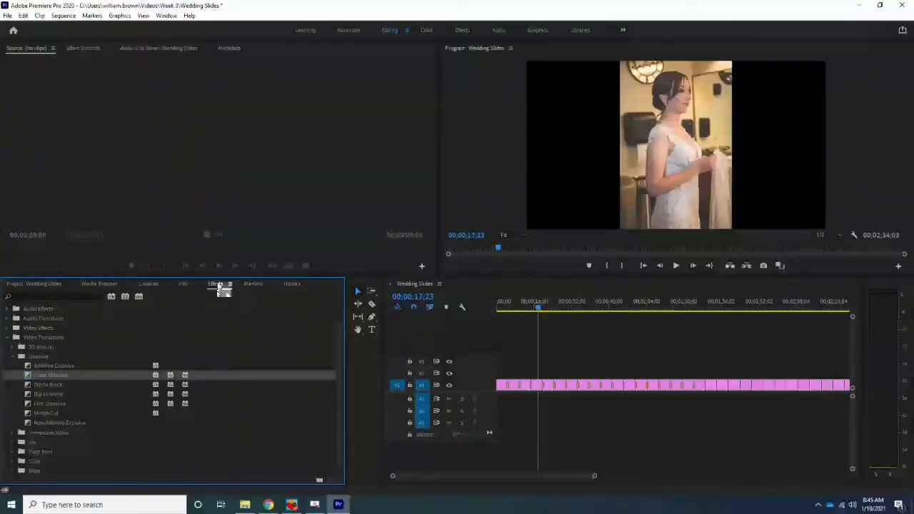
left_click(41, 286)
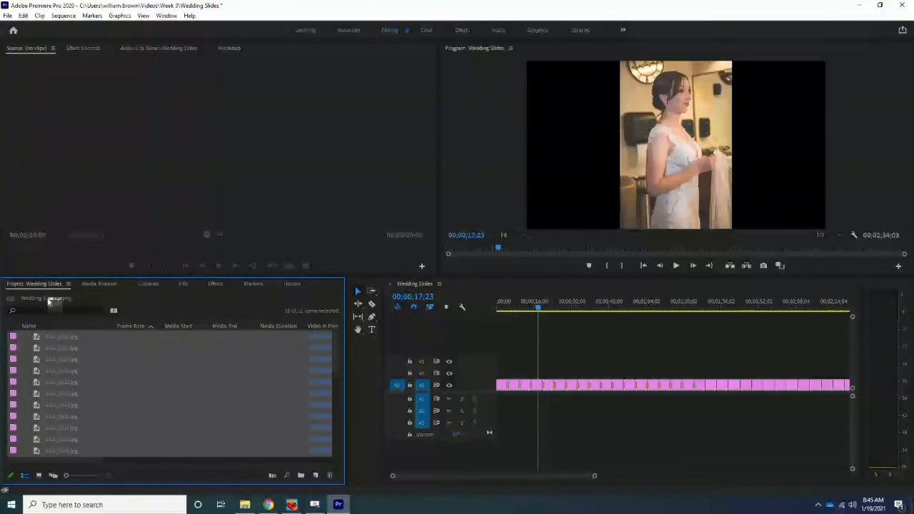
left_click(42, 477)
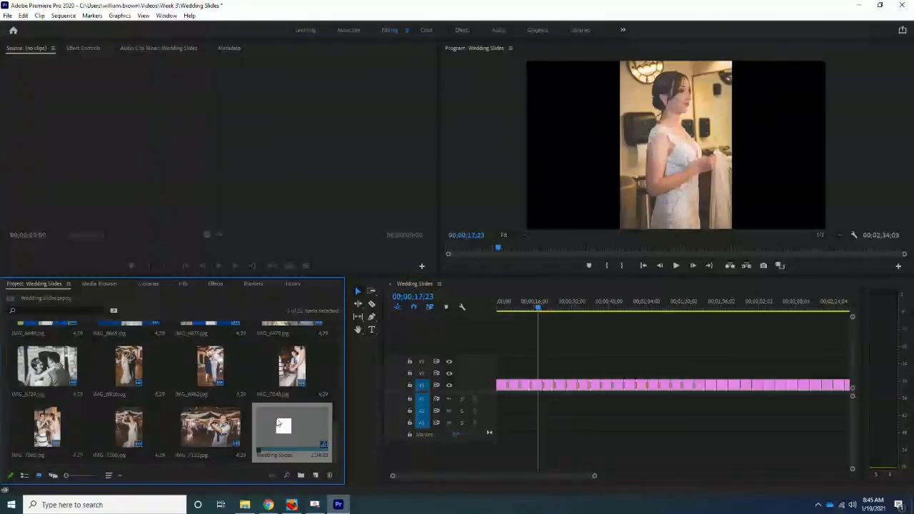
left_click(286, 425)
Open the Downloads folder in File Explorer and import the Wedding String Quartet MP3 into the project
mouse_move(247, 507)
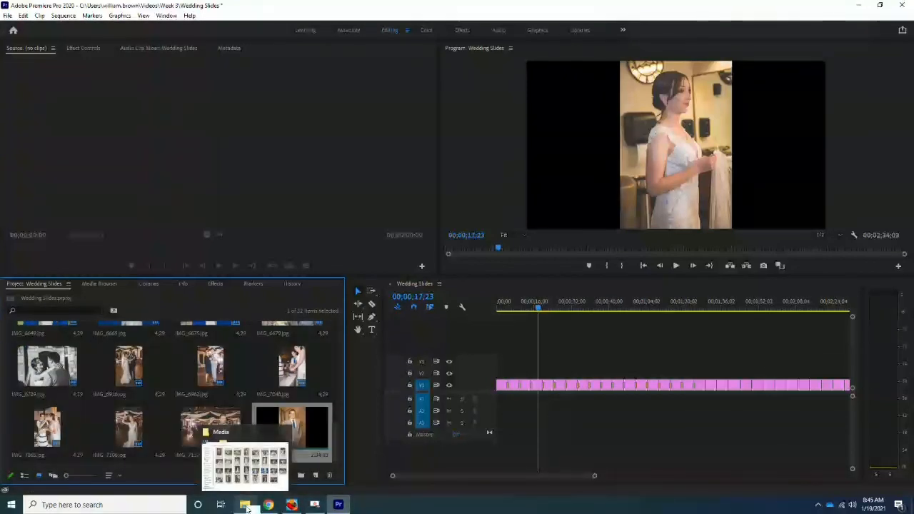
left_click(247, 506)
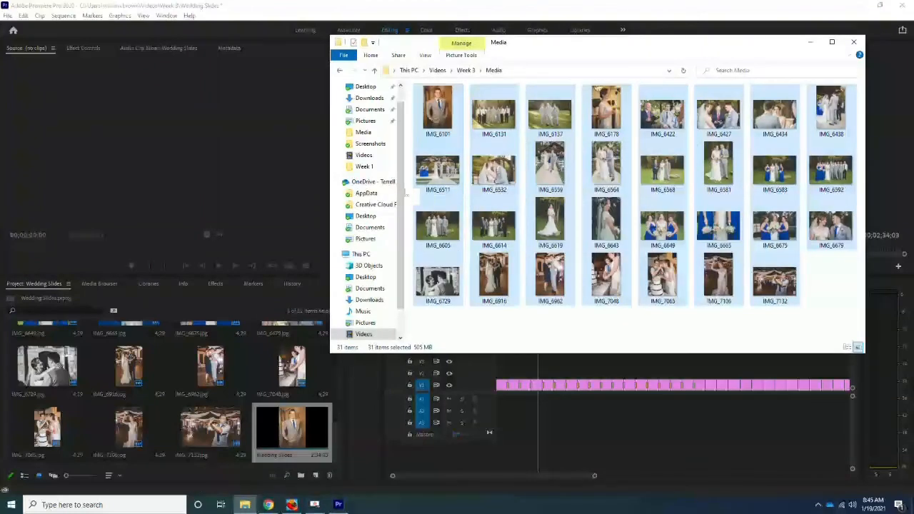
left_click(360, 255)
left_click(451, 138)
double_click(451, 138)
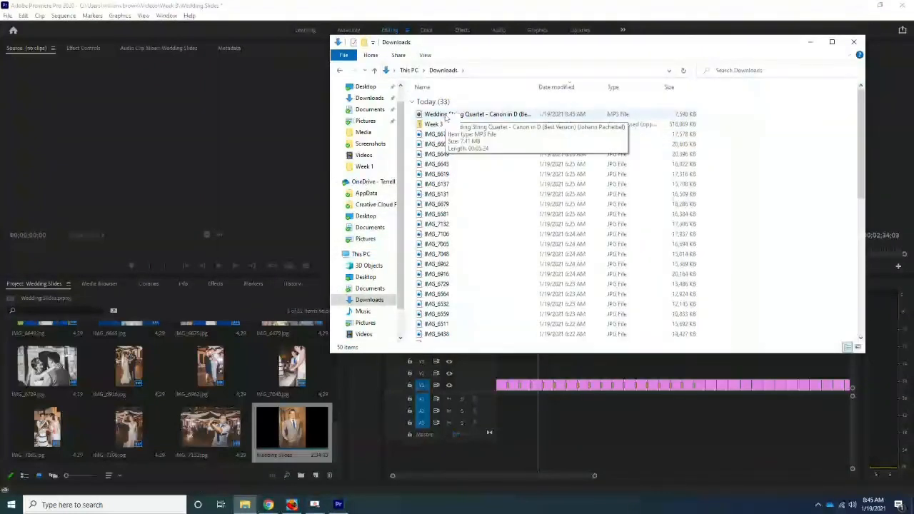
left_click_drag(446, 116, 163, 412)
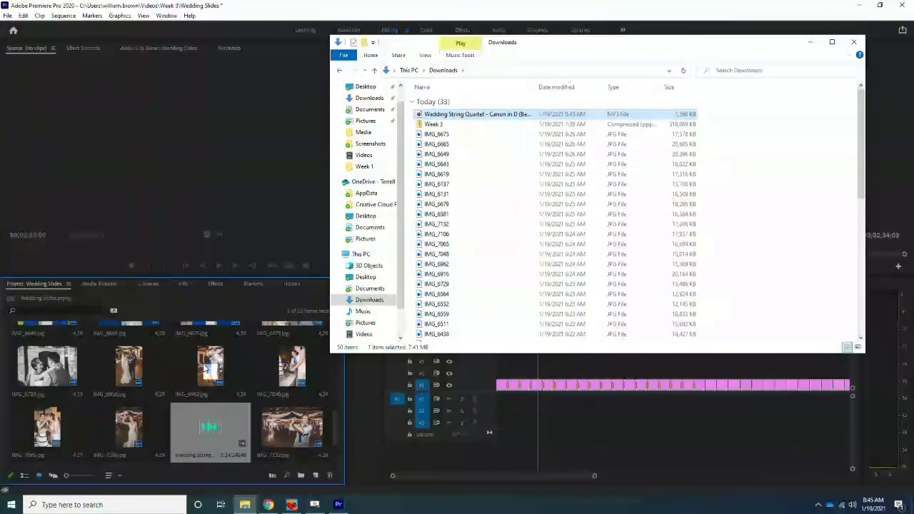
Add the Wedding String Quartet audio to track A1 at the start of the sequence and return the playhead to the beginning
scroll(209, 369, "down", 2)
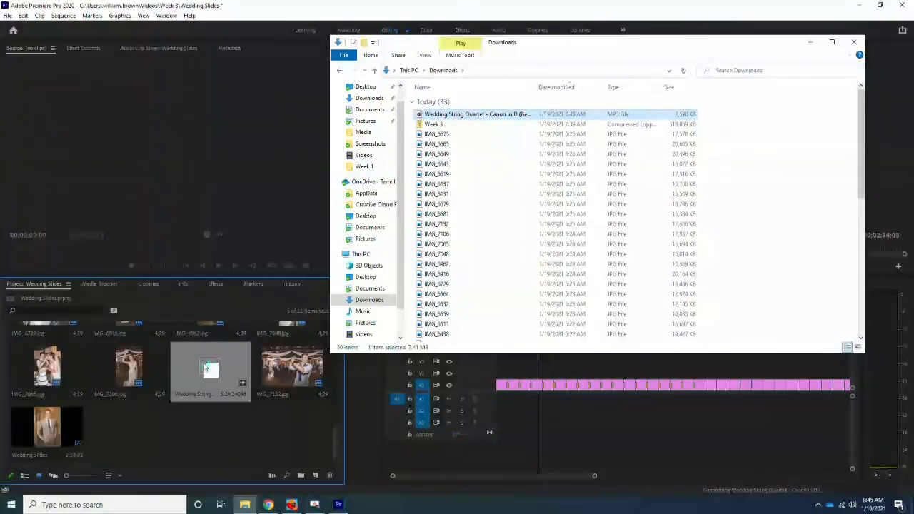
left_click(228, 431)
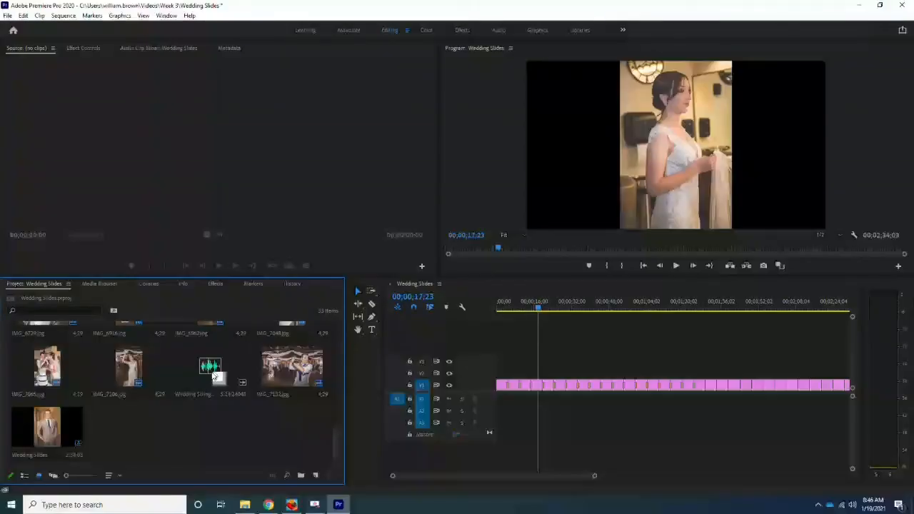
left_click_drag(217, 373, 506, 404)
left_click_drag(594, 475, 645, 473)
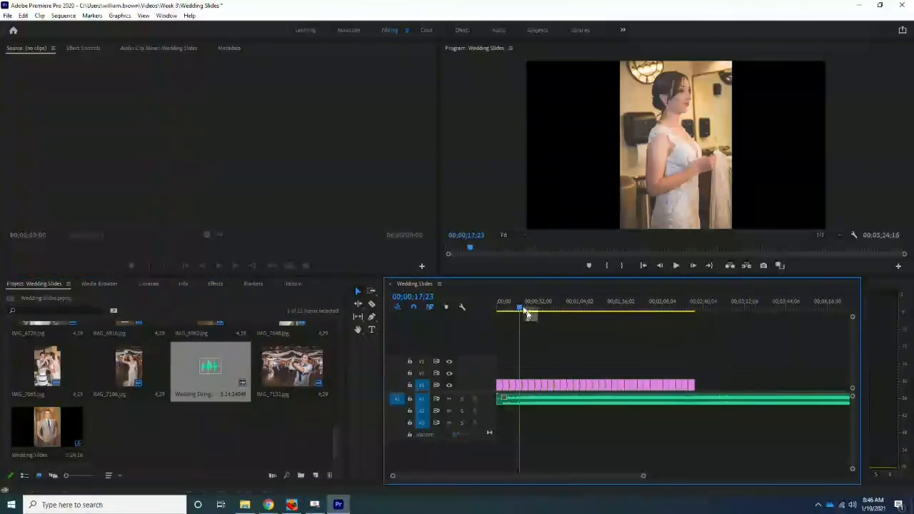
left_click_drag(527, 314, 504, 317)
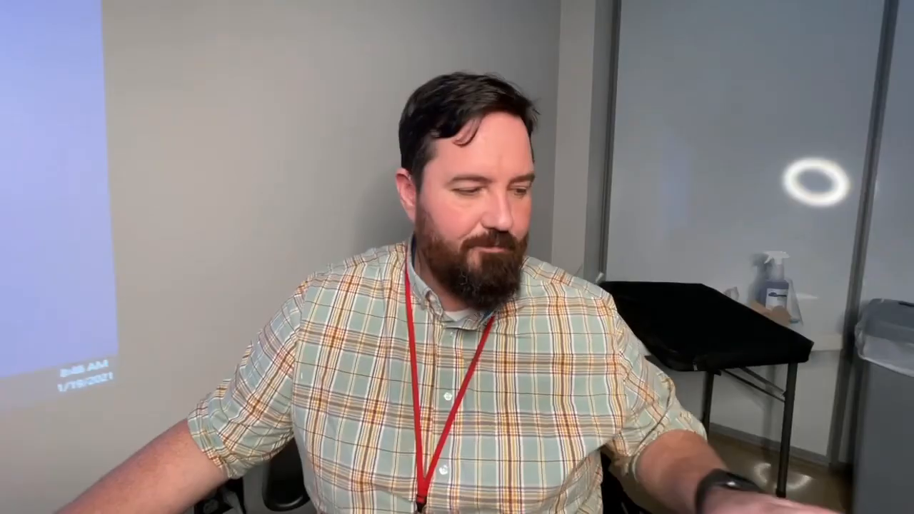